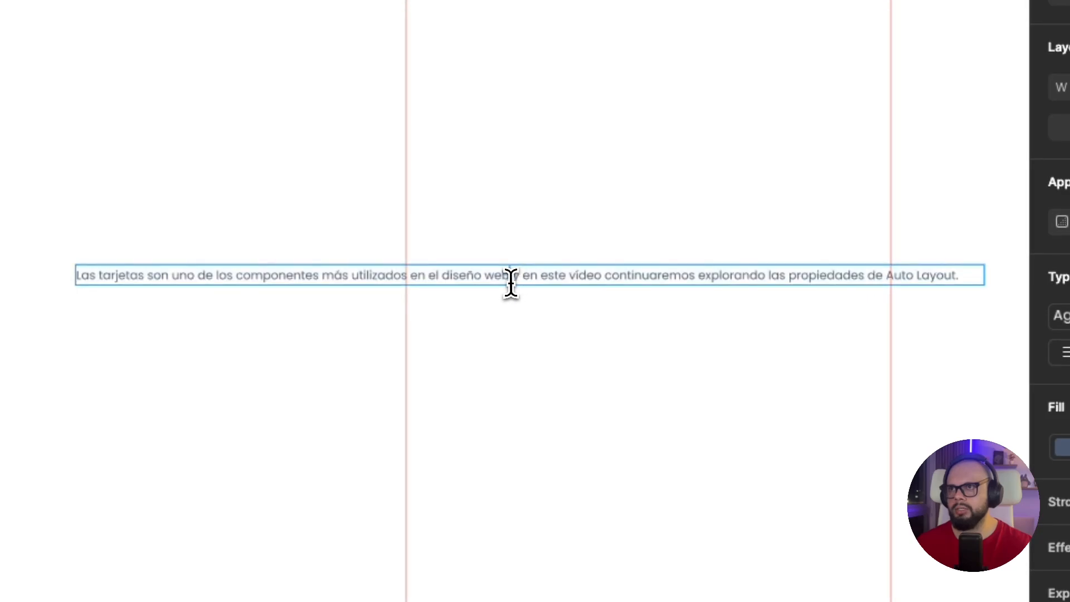
Try breaking the paragraph onto a second line before "y en este vídeo"
{"action": "key", "text": "BackSpace"}
{"action": "key", "text": "Return"}
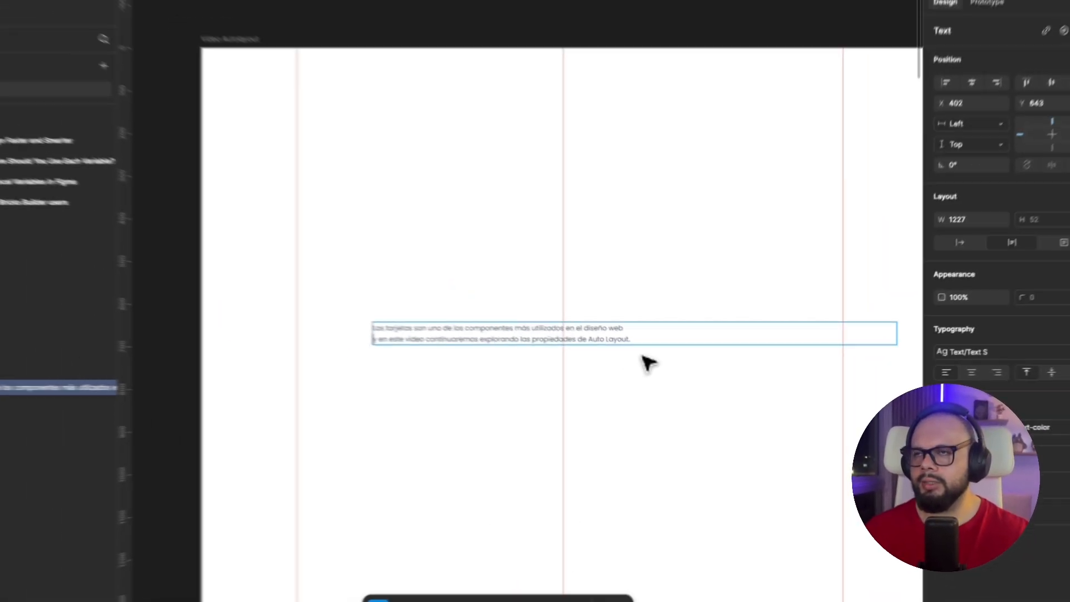
{"action": "key", "text": "BackSpace"}
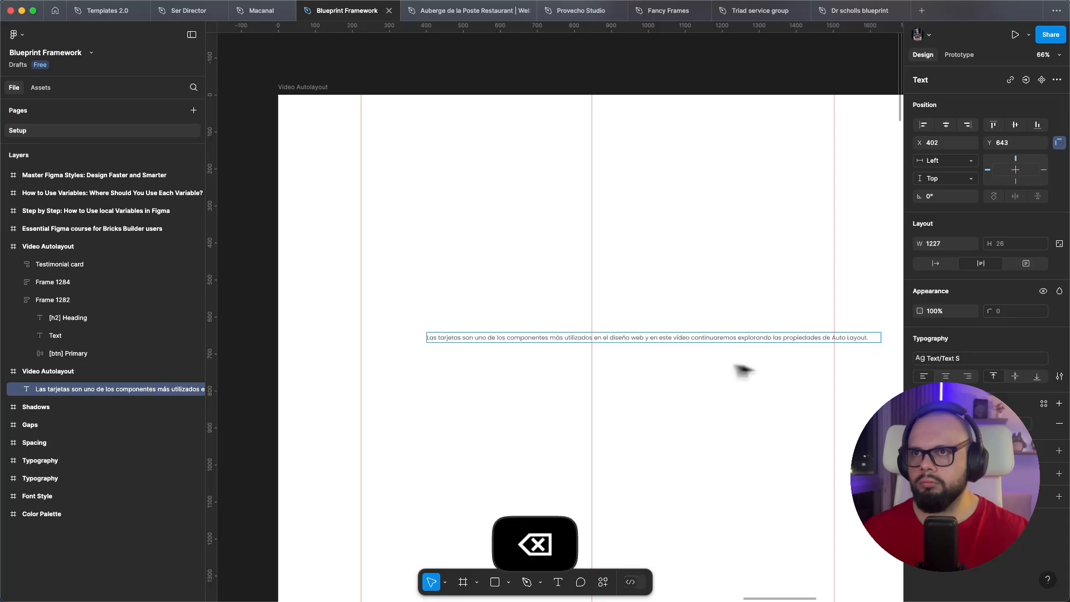
{"action": "key", "text": "Escape"}
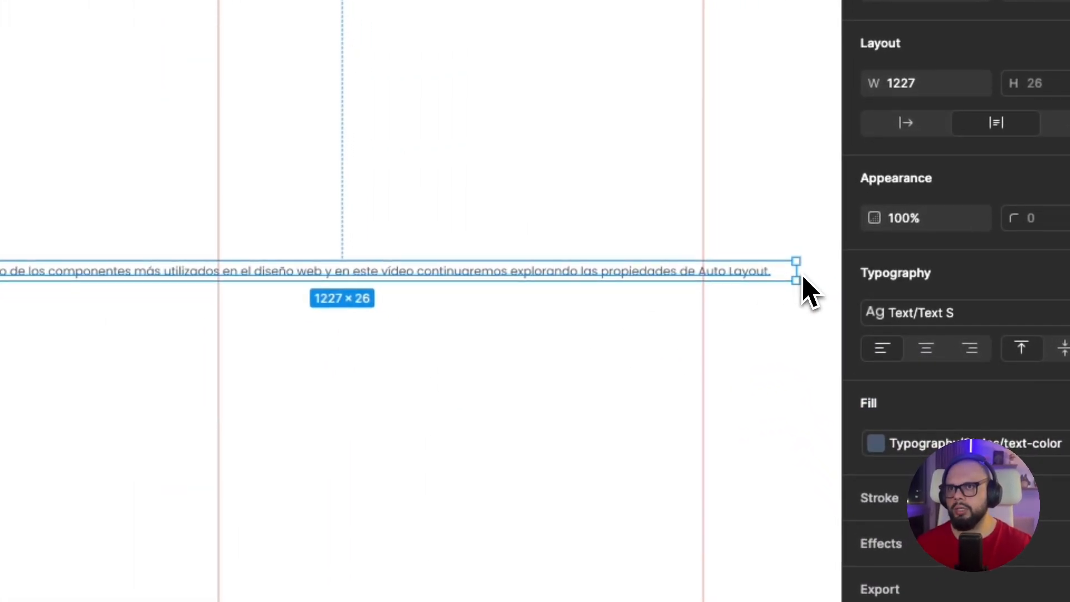
Resize the paragraph's text box freely to about 567 wide by 166 high
{"action": "left_click_drag", "start_coordinate": [803, 278], "coordinate": [99, 288]}
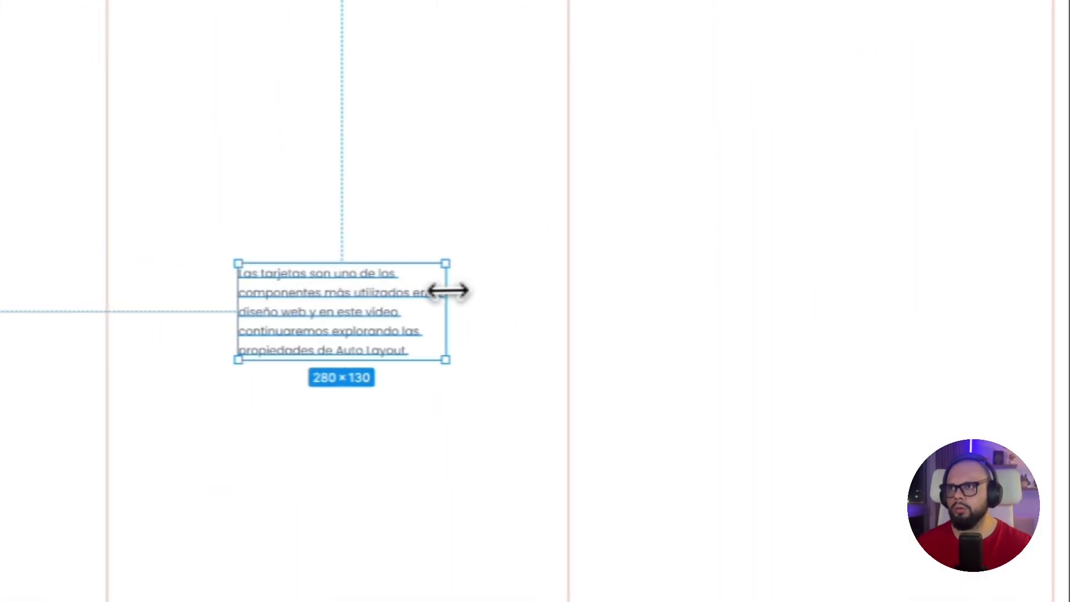
{"action": "left_click_drag", "start_coordinate": [448, 290], "coordinate": [567, 318]}
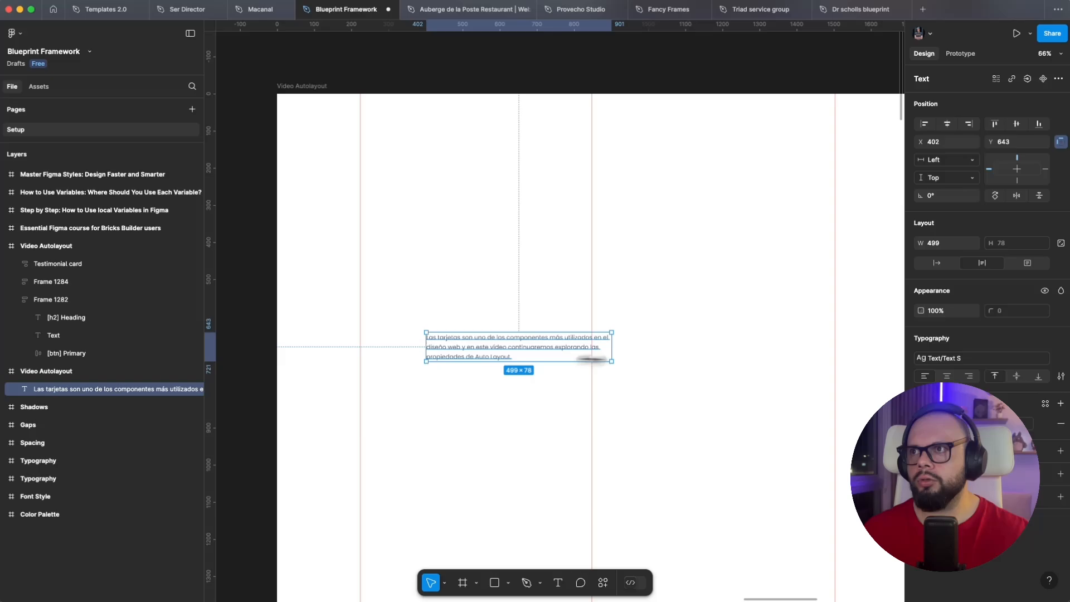
{"action": "left_click_drag", "start_coordinate": [591, 359], "coordinate": [559, 349]}
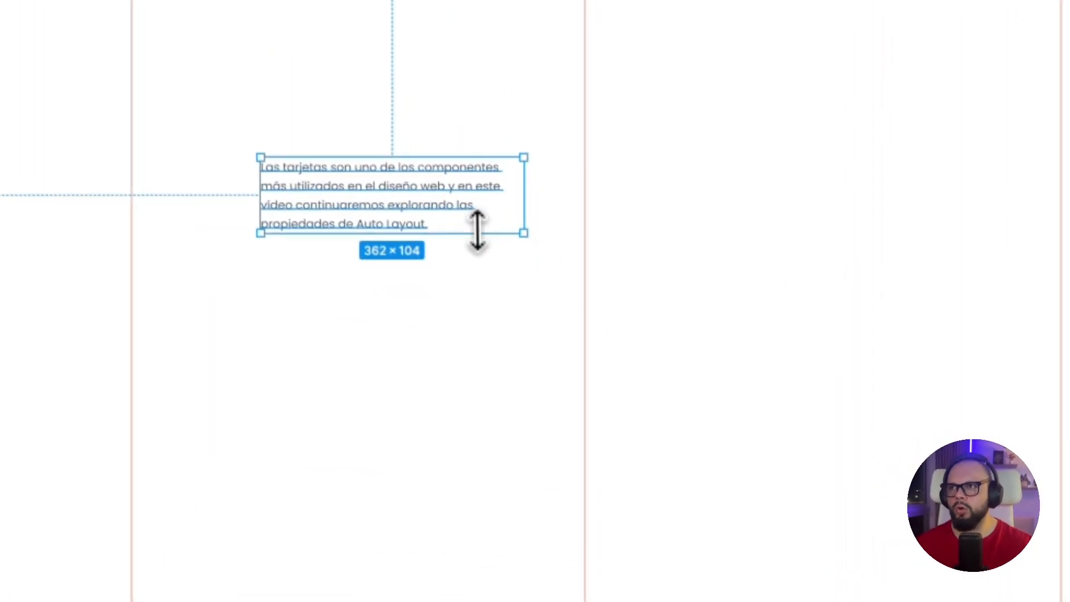
{"action": "left_click_drag", "start_coordinate": [478, 230], "coordinate": [487, 274]}
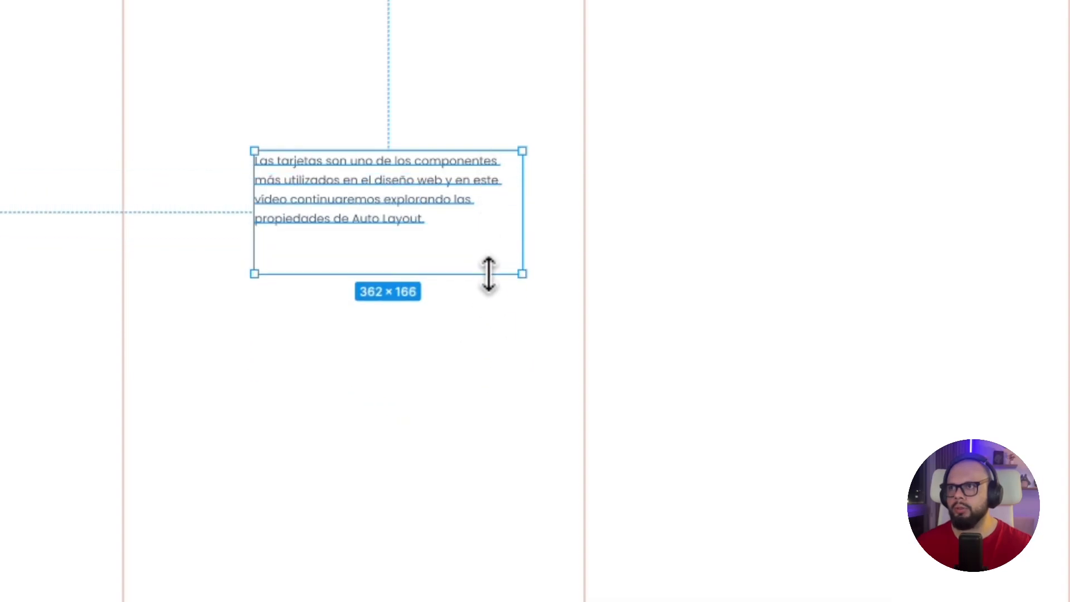
{"action": "left_click_drag", "start_coordinate": [525, 225], "coordinate": [676, 219]}
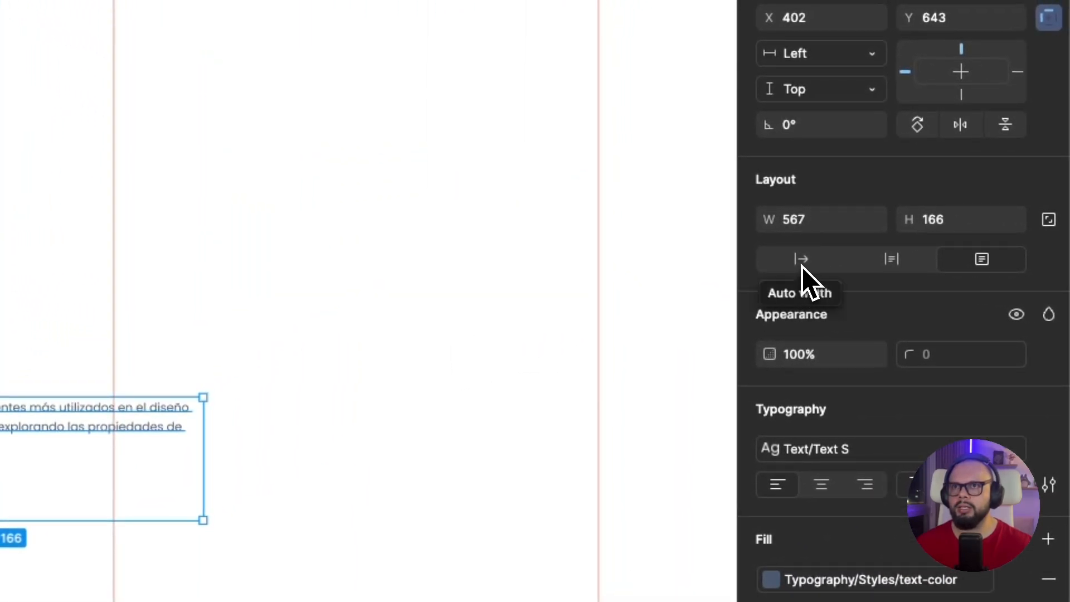
Switch the paragraph's text box to auto height and widen it to about 862
{"action": "left_click", "coordinate": [892, 260]}
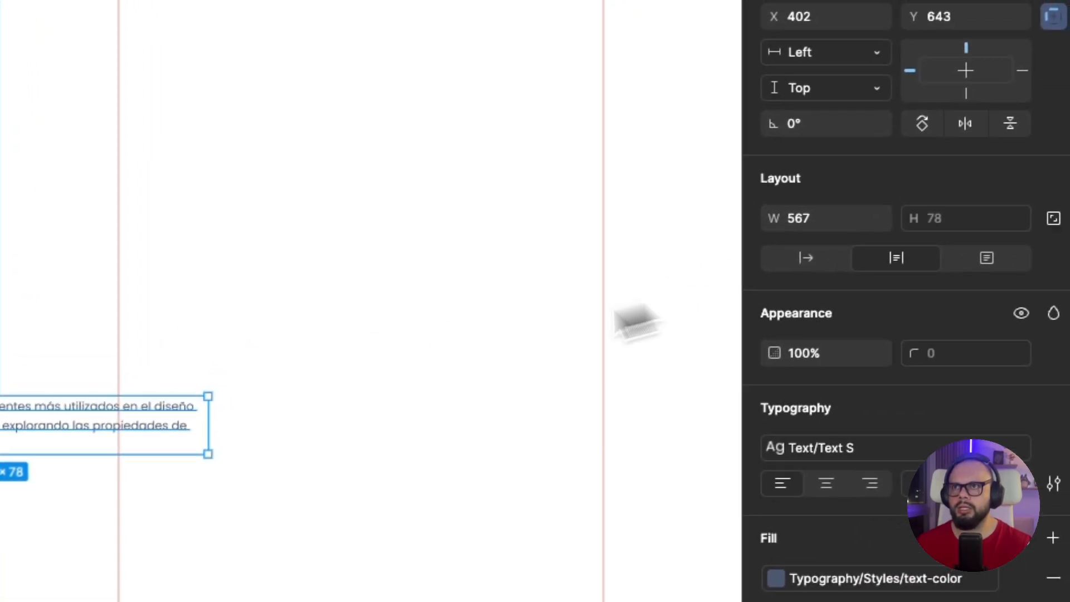
{"action": "left_click_drag", "start_coordinate": [209, 425], "coordinate": [441, 418]}
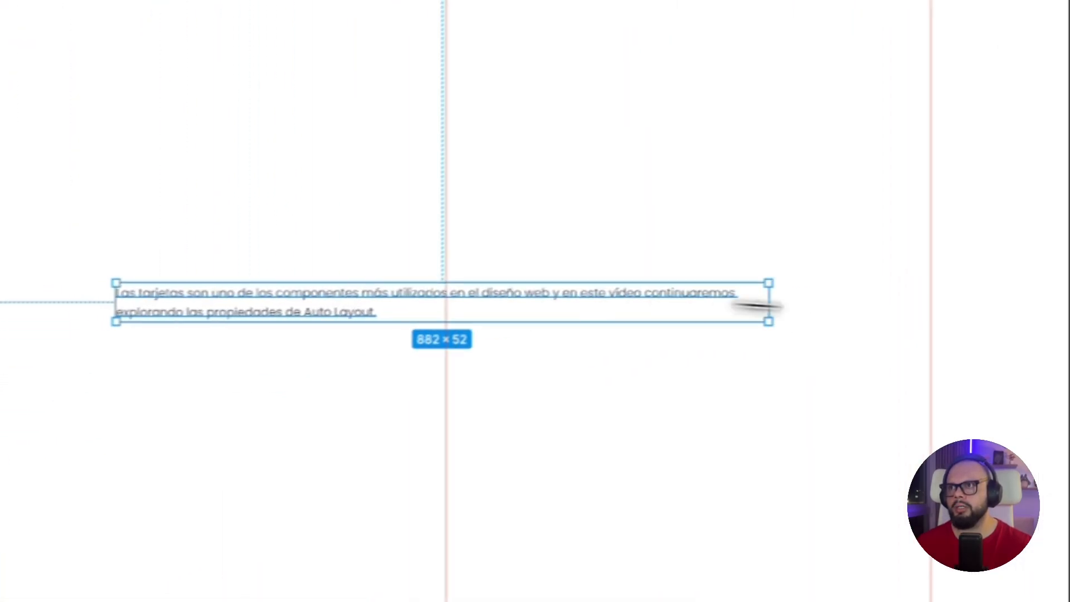
{"action": "left_click_drag", "start_coordinate": [767, 303], "coordinate": [484, 291]}
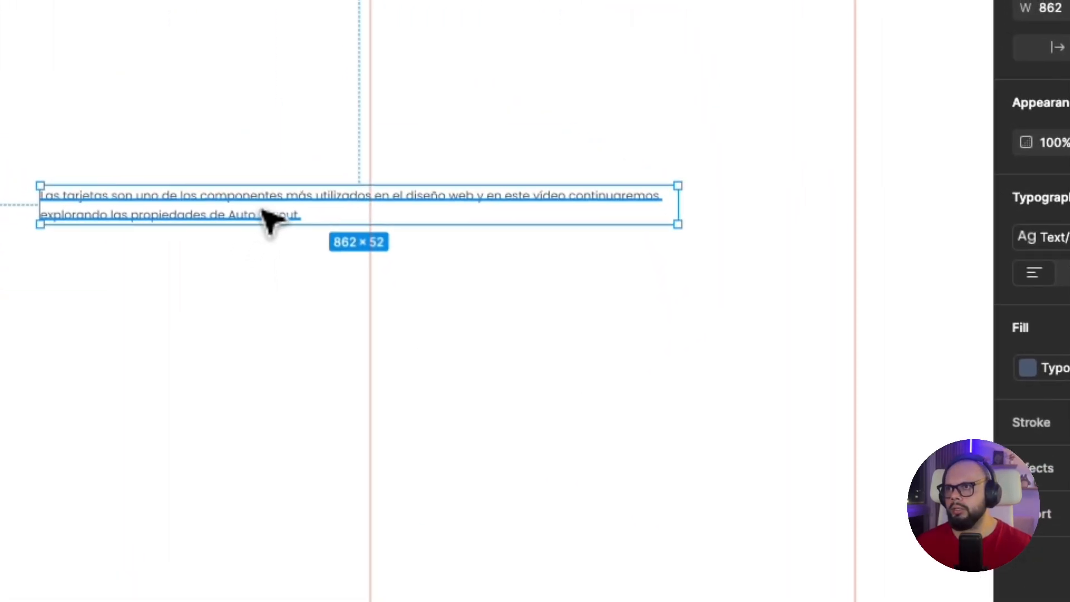
Shorten the paragraph to "Las tarjetas son uno de los componentes" and set its text box to auto width
{"action": "double_click", "coordinate": [292, 208]}
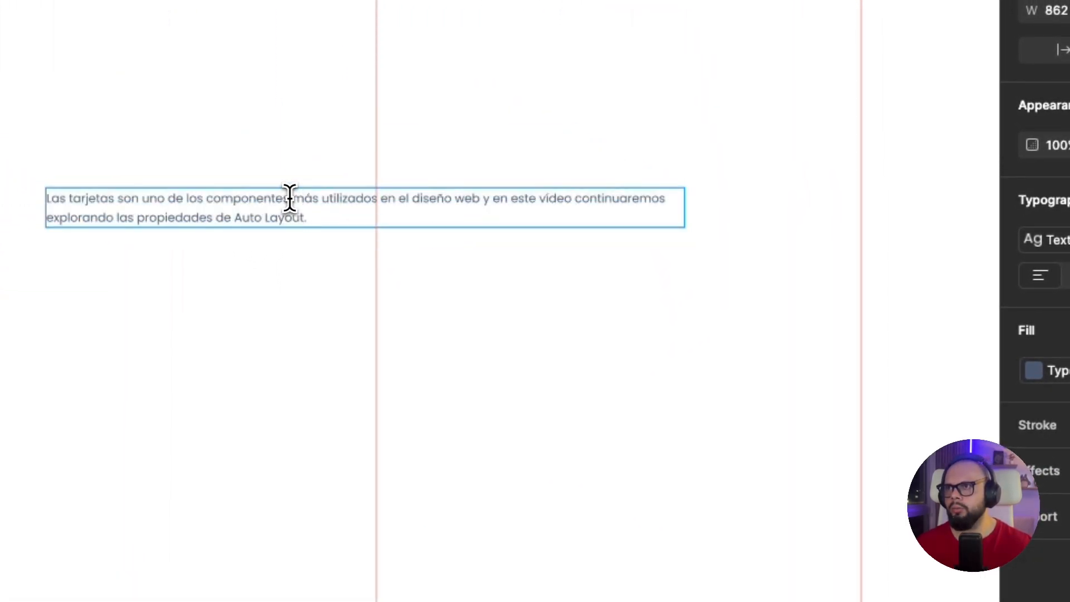
{"action": "left_click_drag", "start_coordinate": [290, 198], "coordinate": [411, 259]}
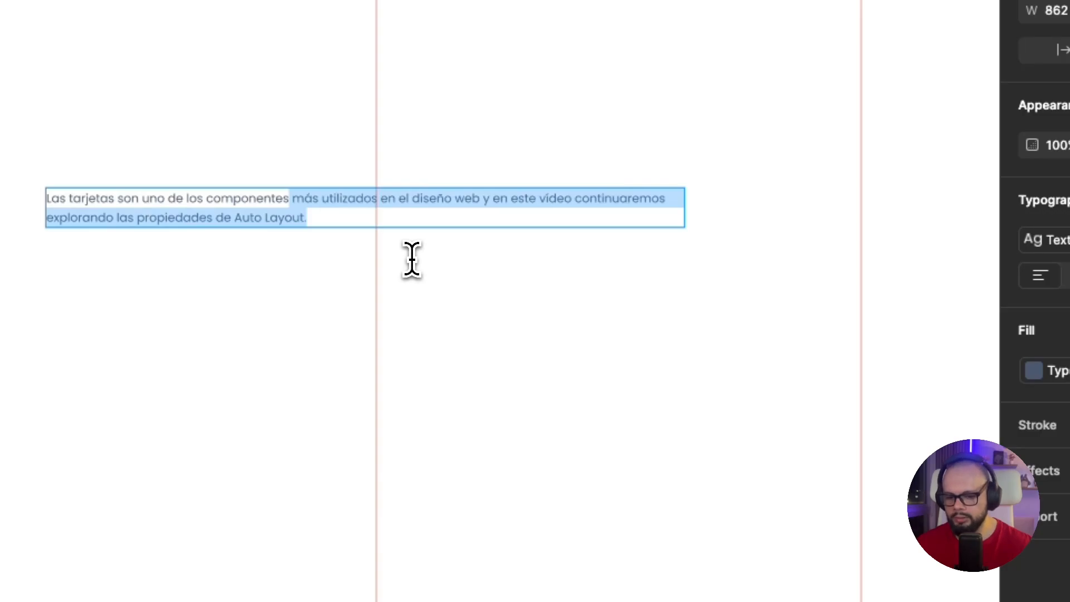
{"action": "key", "text": "BackSpace"}
{"action": "key", "text": "Escape"}
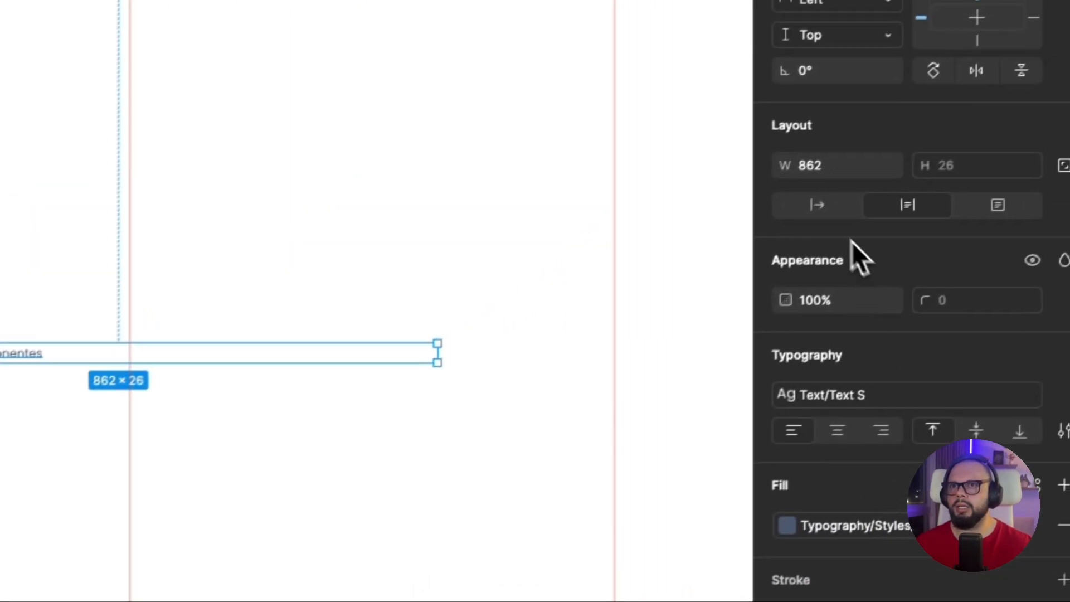
{"action": "left_click", "coordinate": [817, 204]}
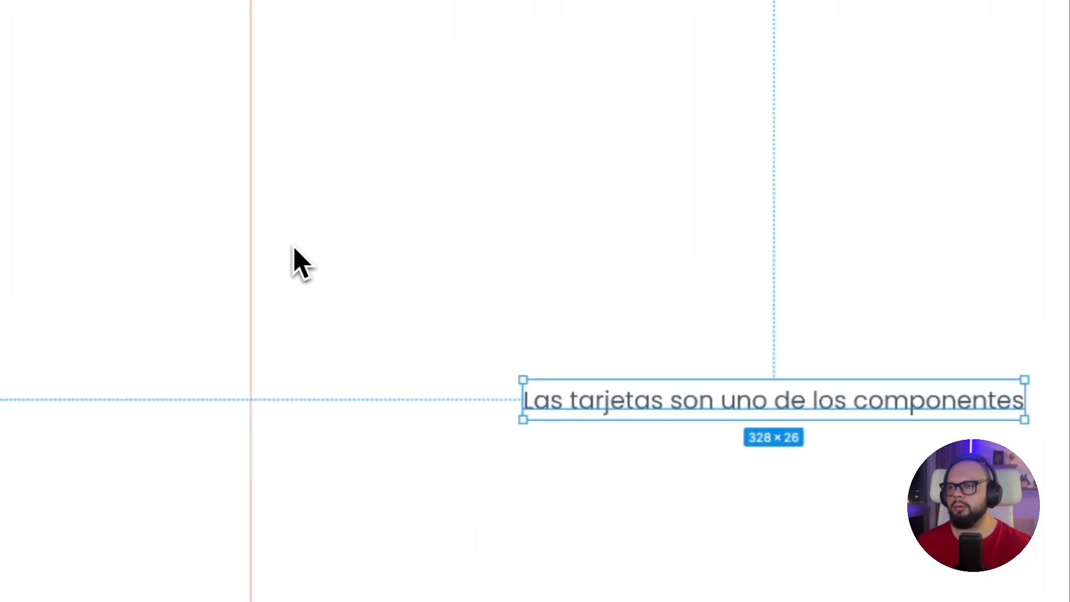
Move the text up to about Y 194 and center it horizontally in the Video Autolayout frame
{"action": "scroll", "coordinate": [300, 261], "scroll_direction": "down", "scroll_amount": 4}
{"action": "left_click_drag", "start_coordinate": [665, 351], "coordinate": [756, 279]}
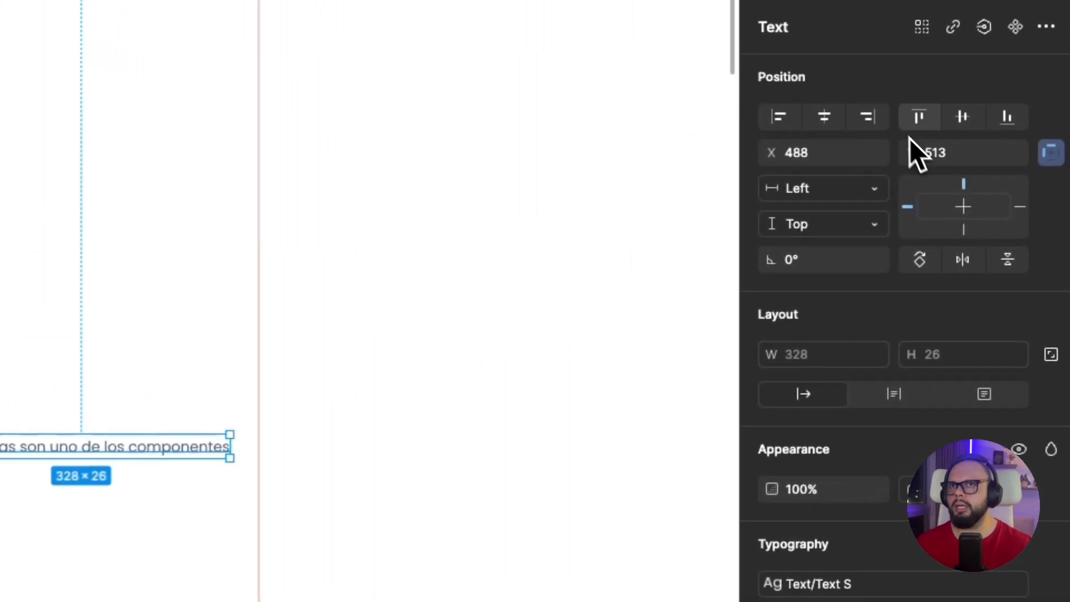
{"action": "left_click", "coordinate": [839, 118]}
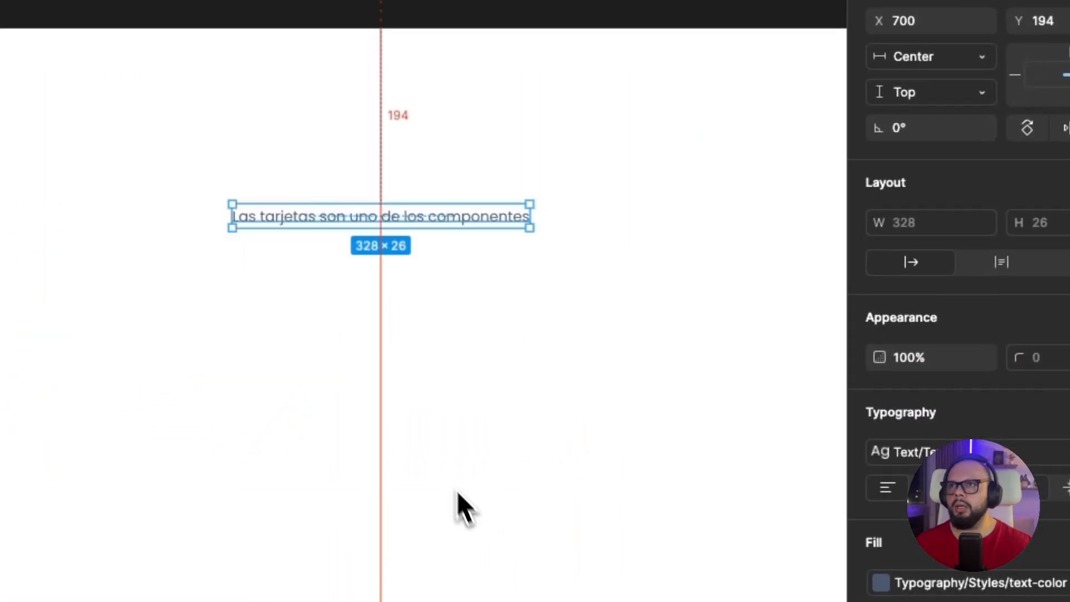
{"action": "left_click", "coordinate": [457, 491]}
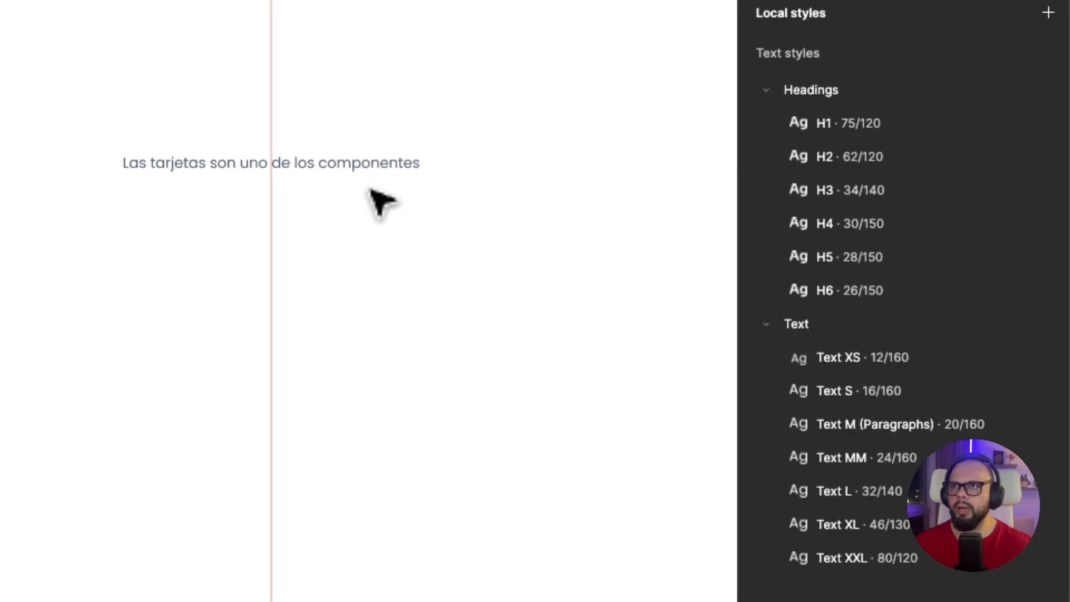
Try the text box at about 310 wide, then return it to auto width with its text aligned center
{"action": "left_click", "coordinate": [390, 164]}
{"action": "left_click_drag", "start_coordinate": [422, 165], "coordinate": [404, 168]}
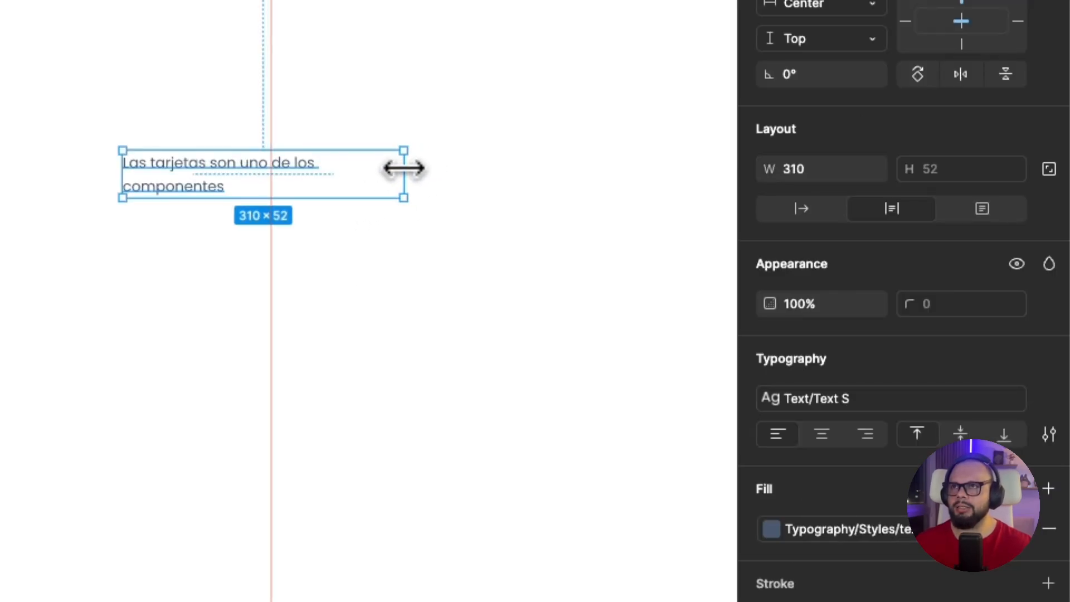
{"action": "left_click", "coordinate": [801, 208]}
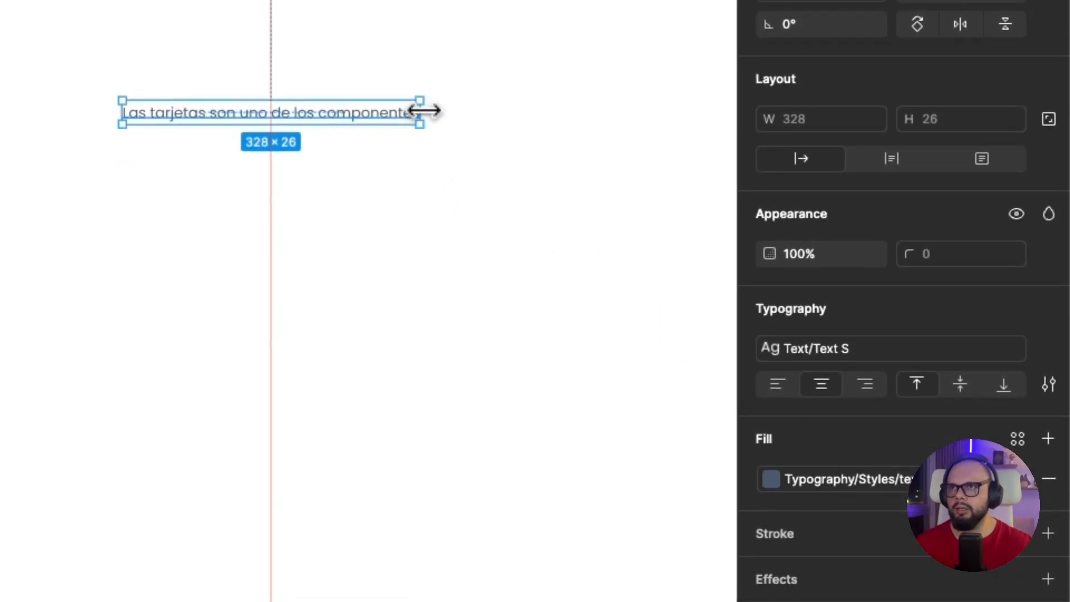
Try the center-aligned text box at about 305 and 342 wide, then return it to auto width
{"action": "left_click_drag", "start_coordinate": [425, 111], "coordinate": [401, 111]}
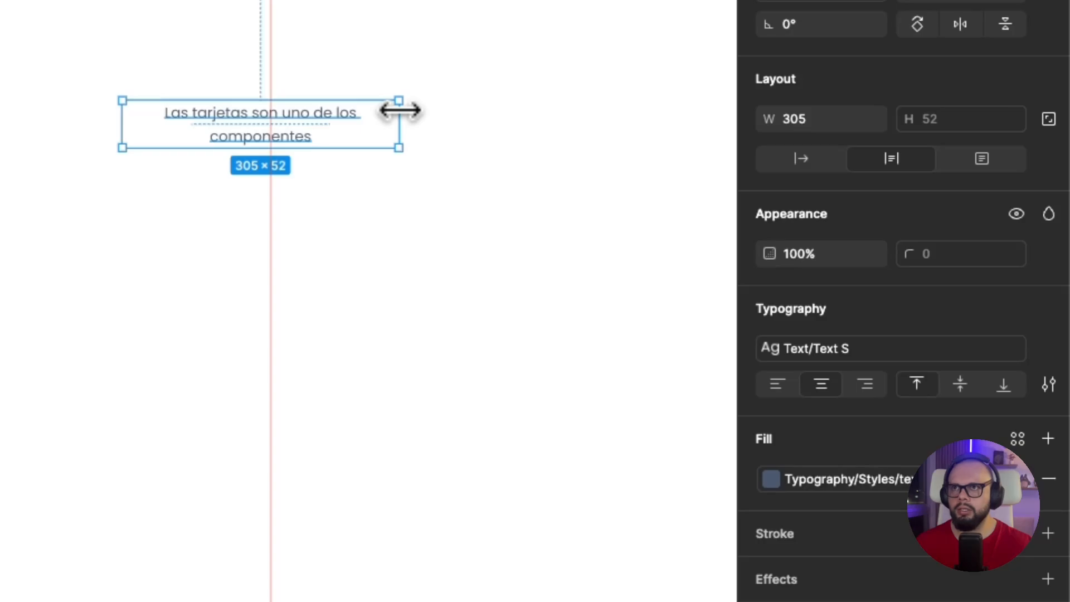
{"action": "left_click_drag", "start_coordinate": [400, 110], "coordinate": [432, 112]}
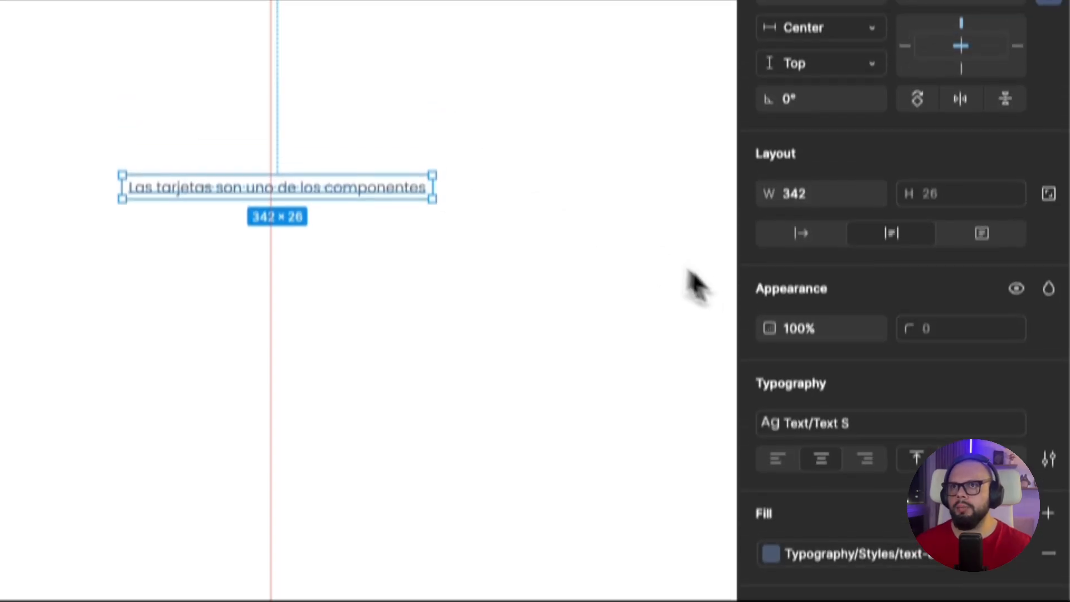
{"action": "left_click", "coordinate": [802, 278]}
{"action": "left_click", "coordinate": [566, 296]}
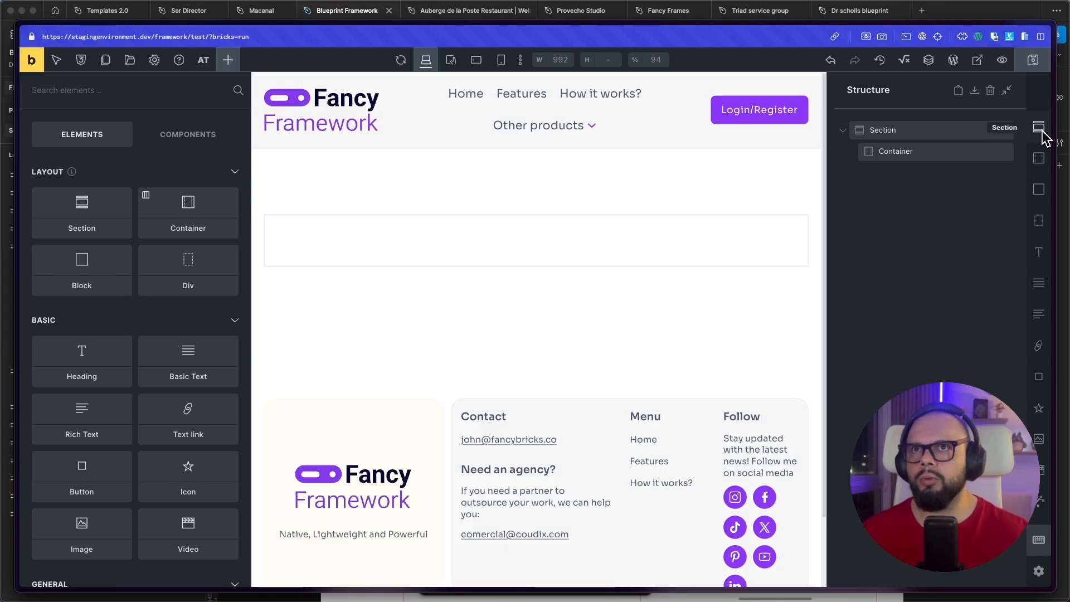
In the Bricks builder, add a section and apply the fb-grid-3 class to its container
{"action": "left_click", "coordinate": [1007, 130]}
{"action": "left_click", "coordinate": [1034, 129]}
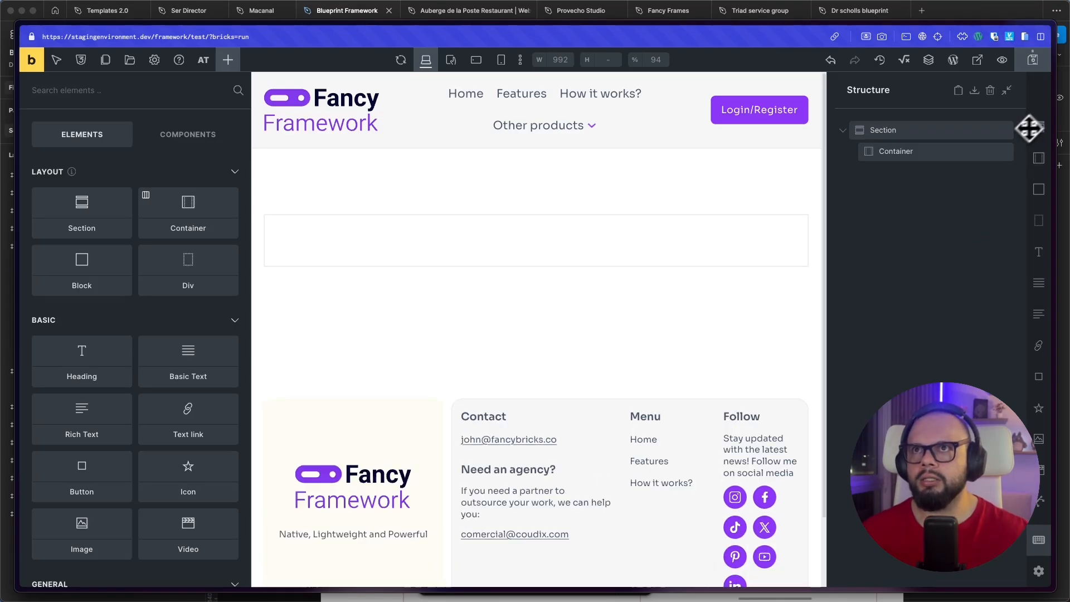
{"action": "left_click", "coordinate": [905, 153]}
{"action": "left_click", "coordinate": [120, 139]}
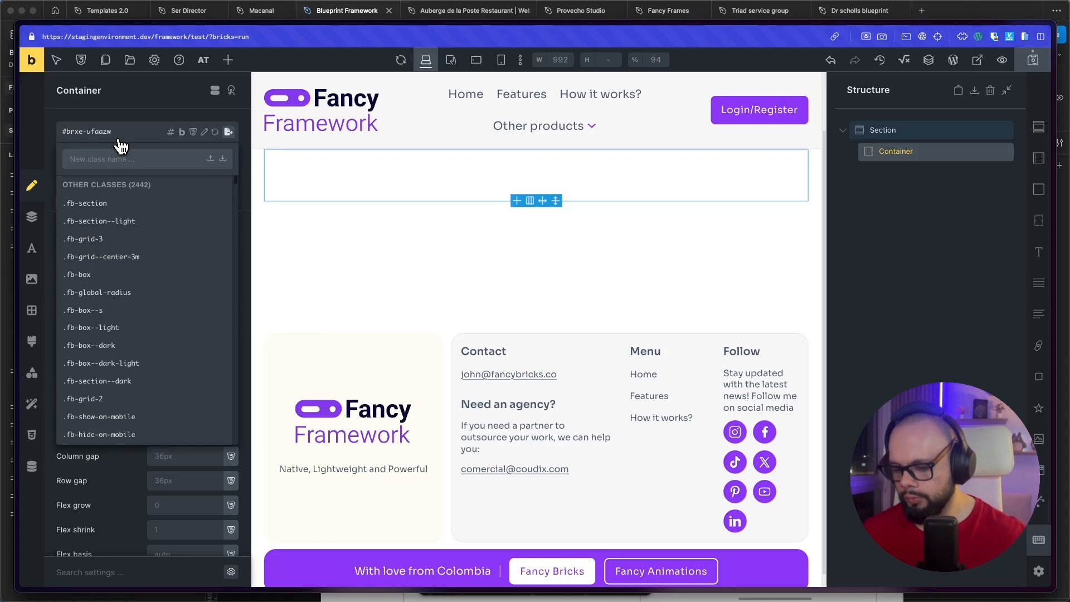
{"action": "type", "text": "fb-gr"}
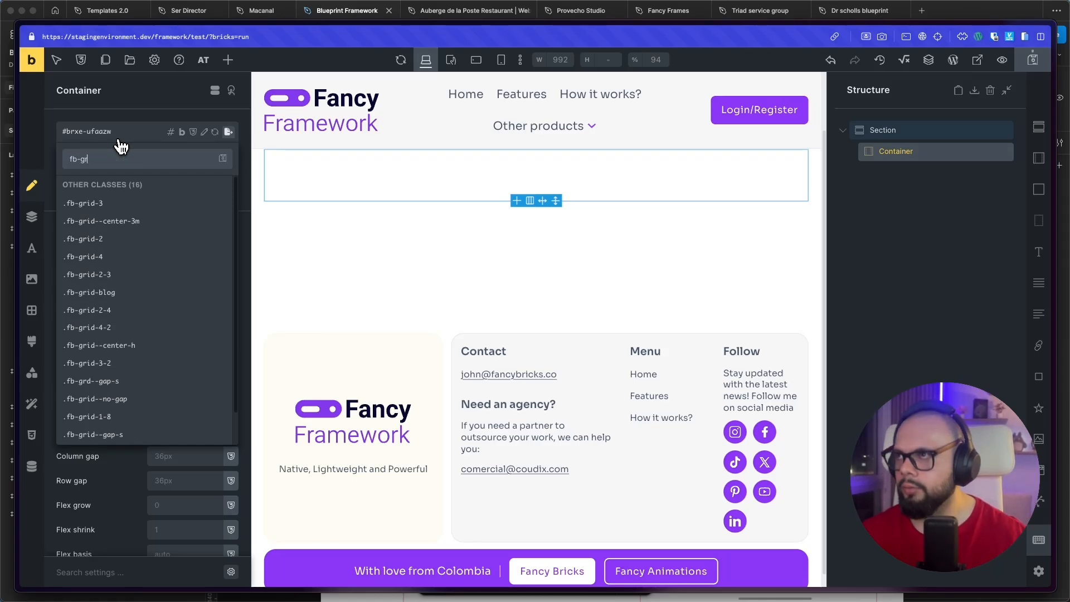
{"action": "left_click", "coordinate": [124, 204]}
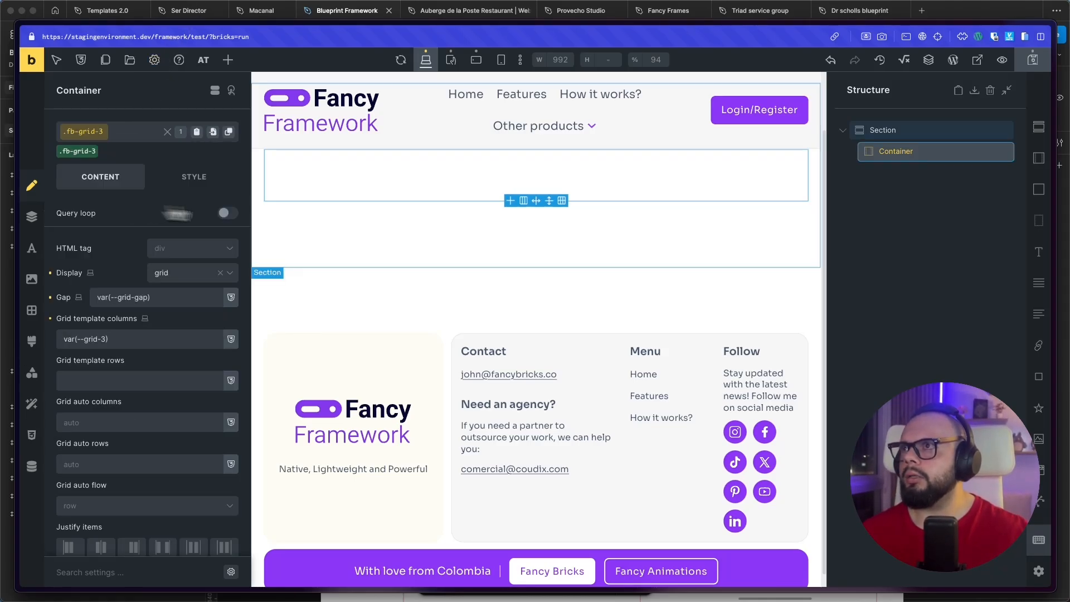
Add a block to the grid container and place a heading, a basic text and a button inside it
{"action": "left_click", "coordinate": [1038, 190]}
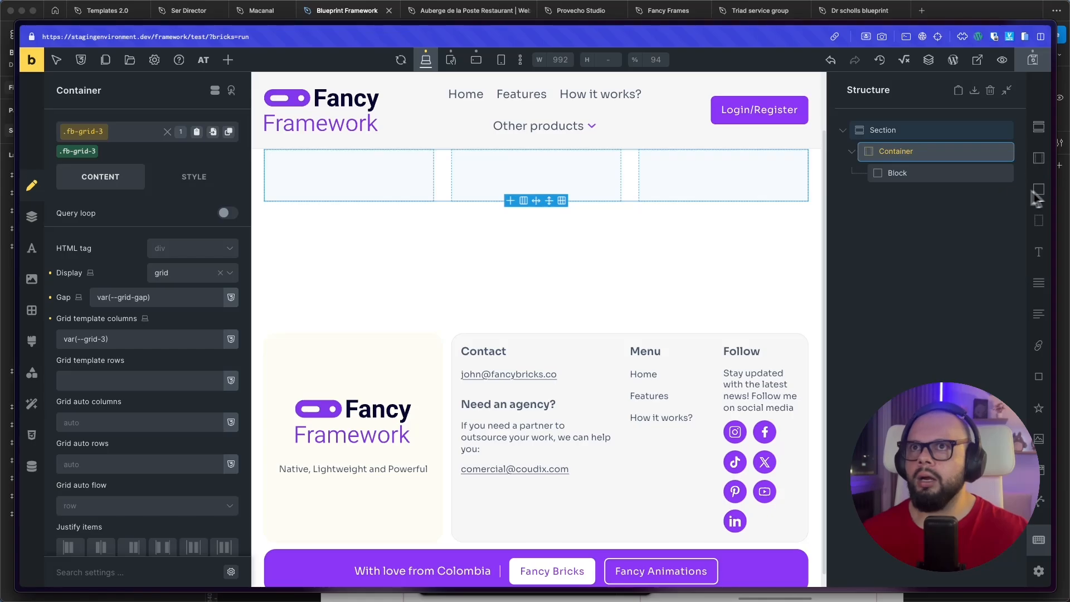
{"action": "left_click", "coordinate": [1046, 261]}
{"action": "left_click", "coordinate": [1045, 285]}
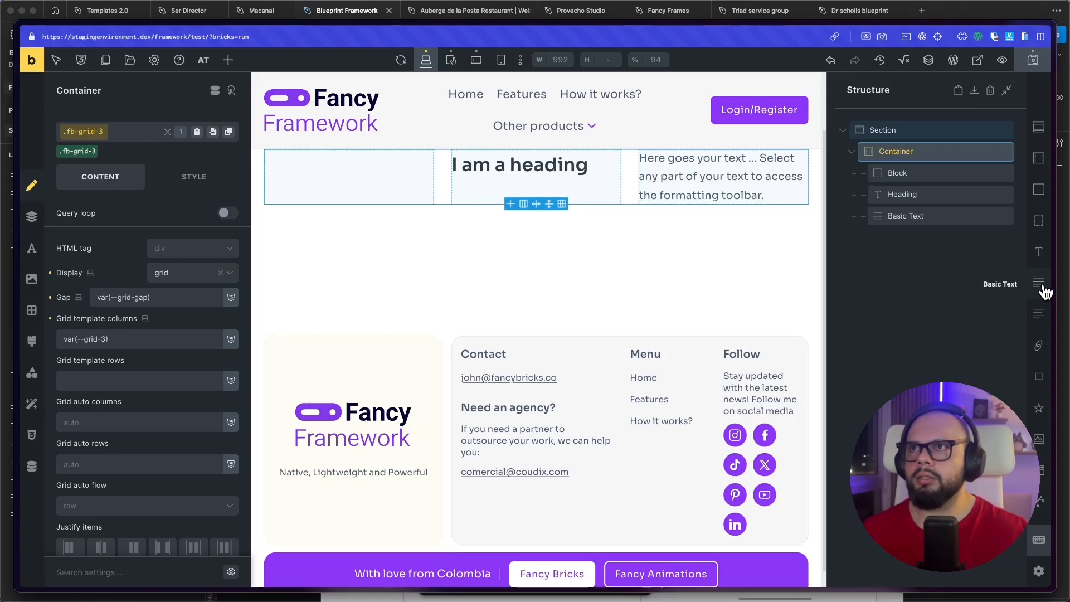
{"action": "left_click_drag", "start_coordinate": [897, 196], "coordinate": [909, 234]}
{"action": "left_click", "coordinate": [1040, 379]}
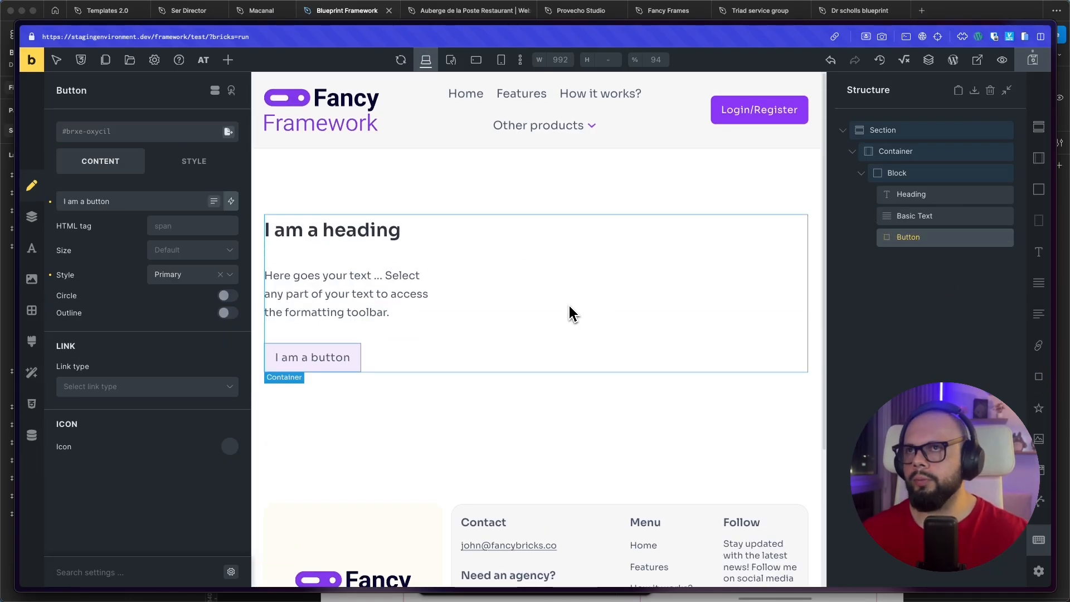
Switch back to Figma and replace the text in the Video Autolayout frame with "I am a button"
{"action": "key", "text": "super+Tab"}
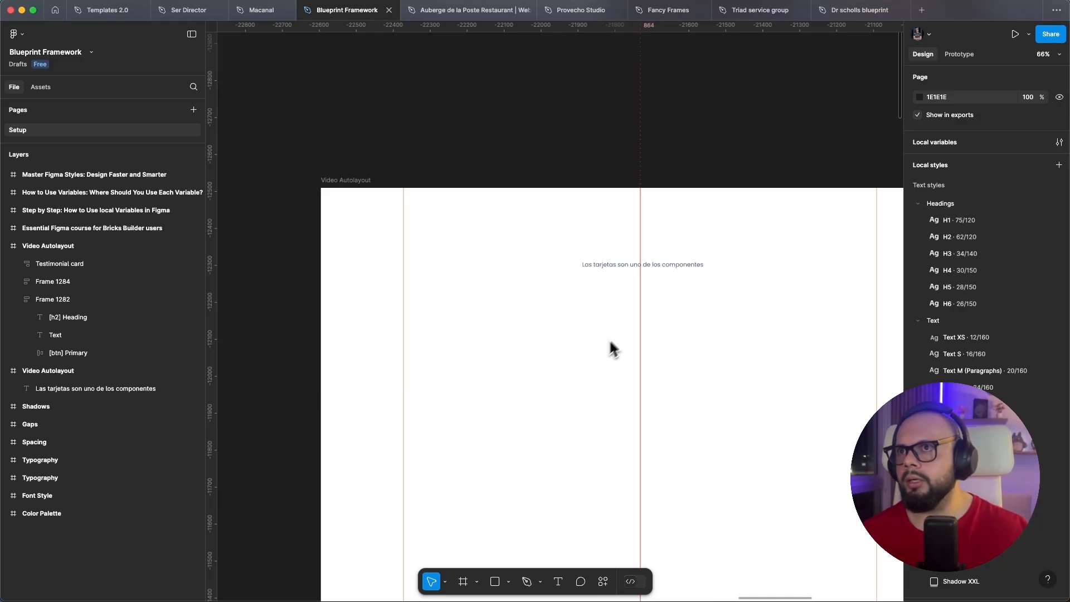
{"action": "scroll", "coordinate": [610, 349], "scroll_direction": "up", "scroll_amount": 2}
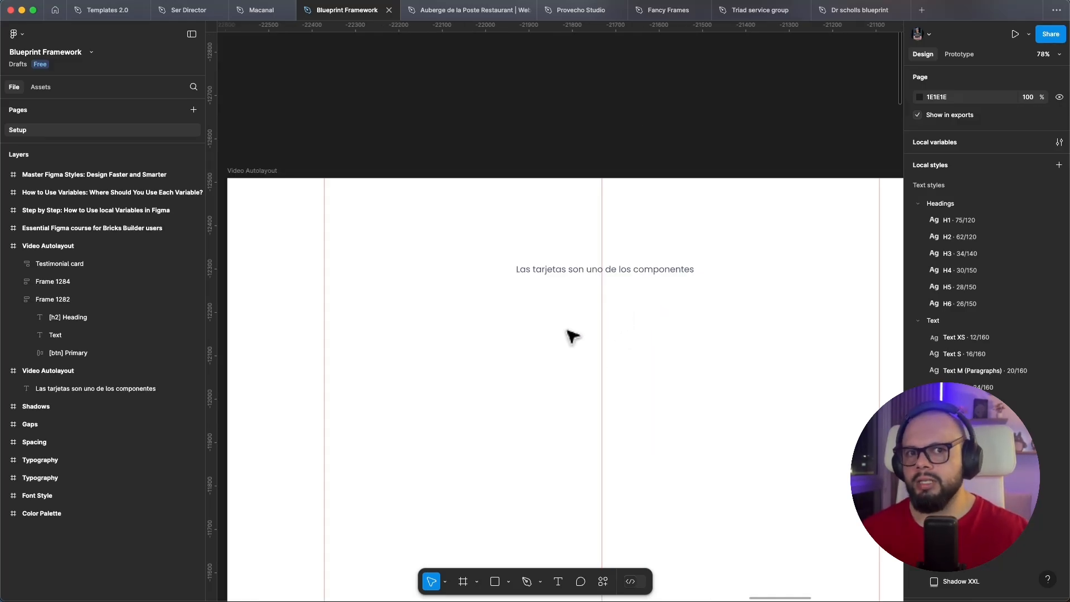
{"action": "double_click", "coordinate": [556, 271]}
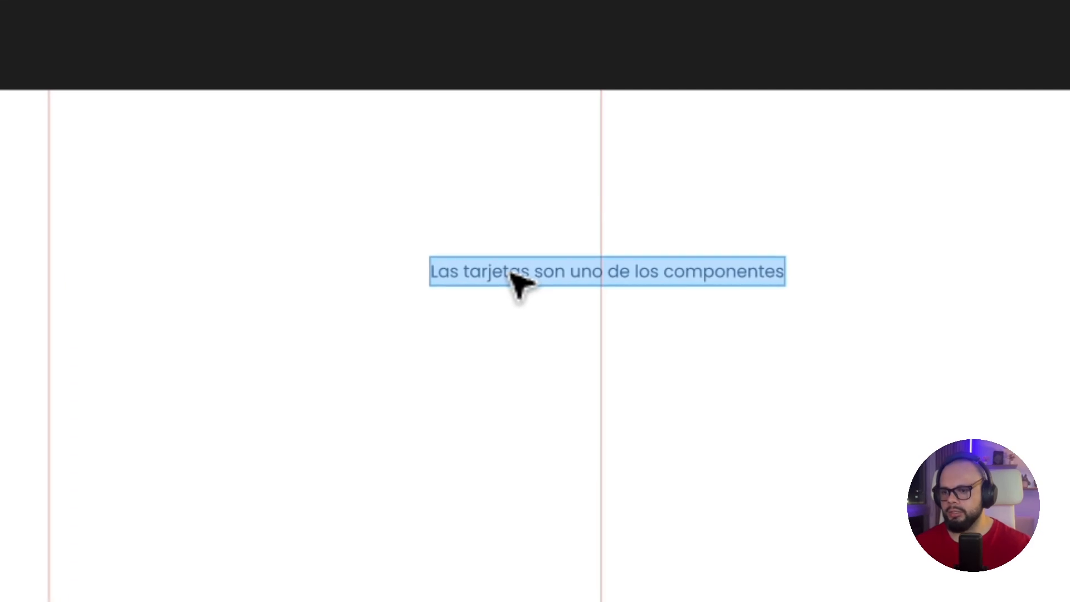
{"action": "type", "text": "I am a butto"}
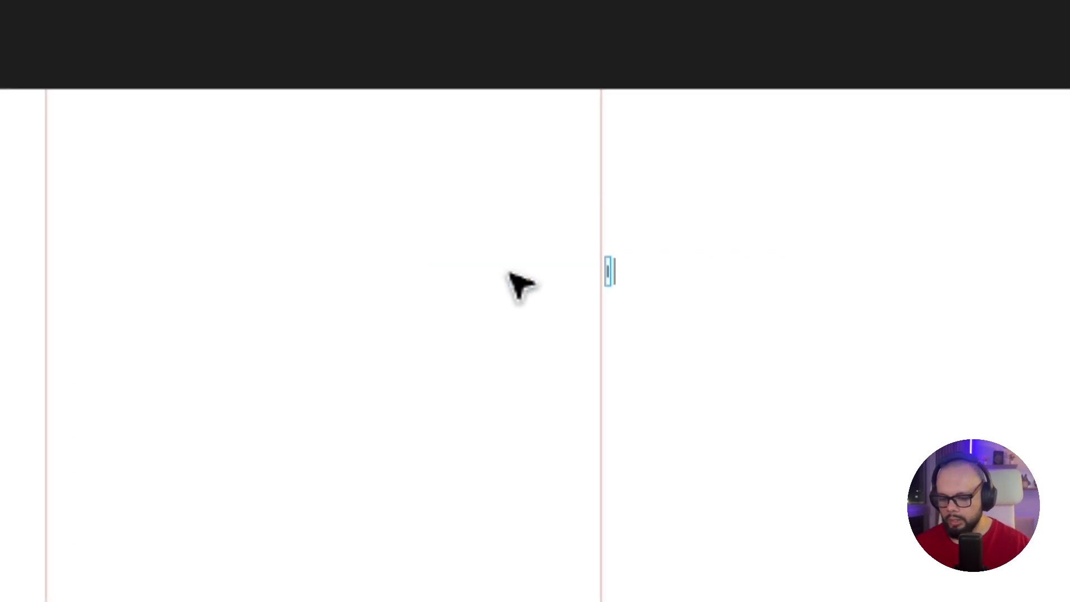
{"action": "type", "text": "n"}
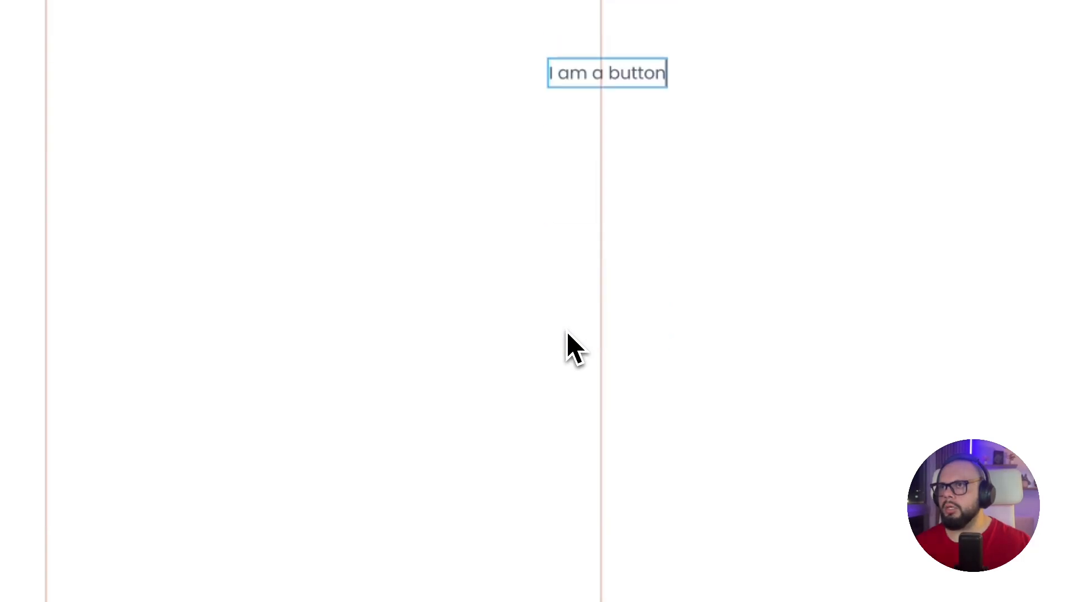
{"action": "key", "text": "Escape"}
Try resizing the "I am a button" text box past its opposite edge, then undo the resize
{"action": "left_click_drag", "start_coordinate": [731, 159], "coordinate": [550, 218]}
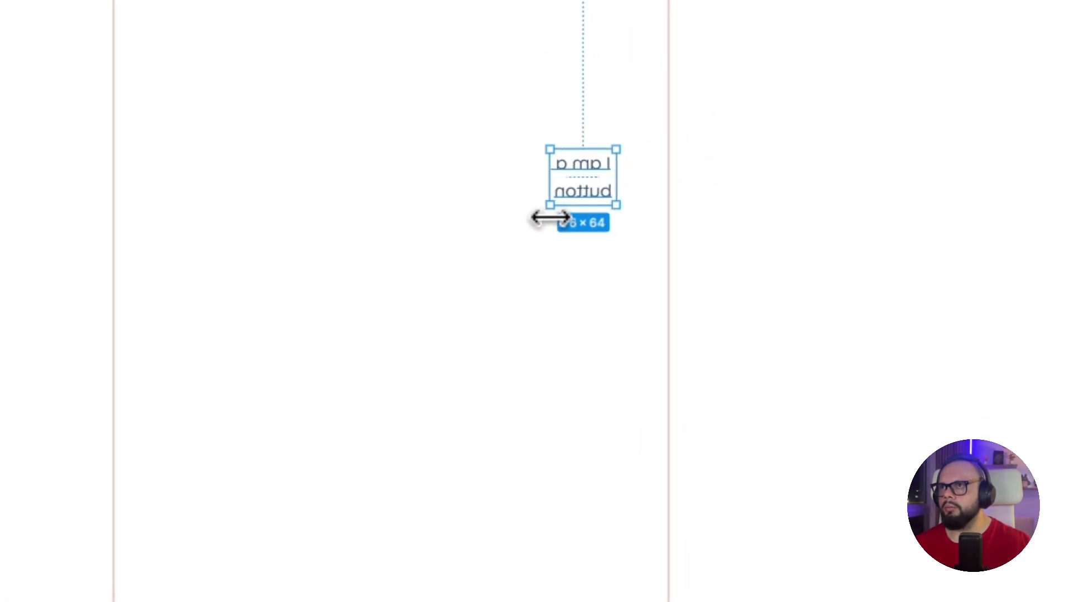
{"action": "key", "text": "super+z"}
{"action": "key", "text": "super+z"}
{"action": "key", "text": "super+z"}
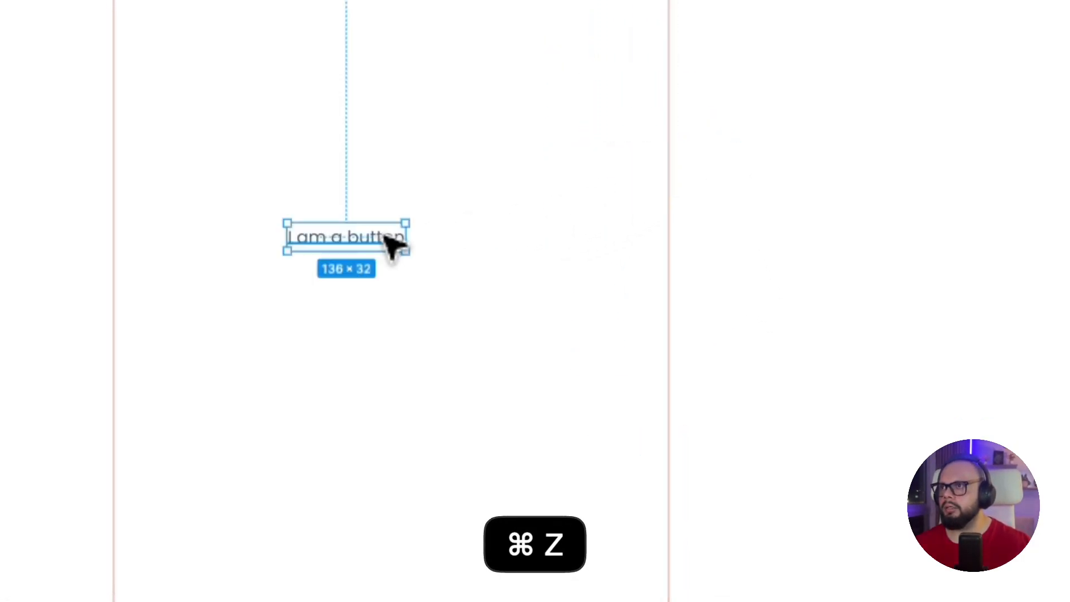
Wrap the "I am a button" text in an auto layout frame and rename that frame "[btn] Primary"
{"action": "key", "text": "shift+a"}
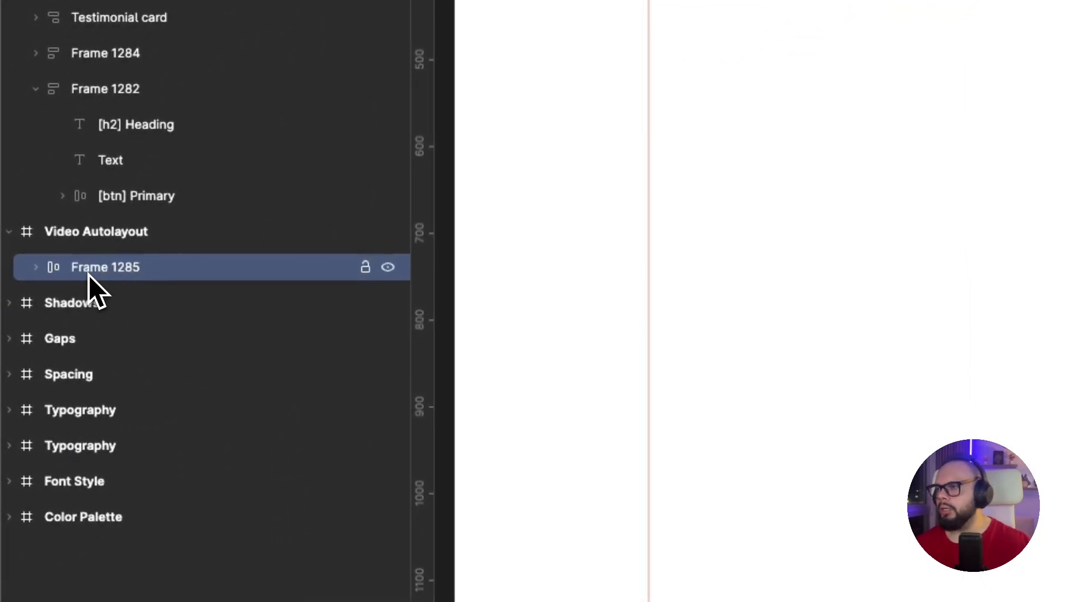
{"action": "double_click", "coordinate": [90, 269]}
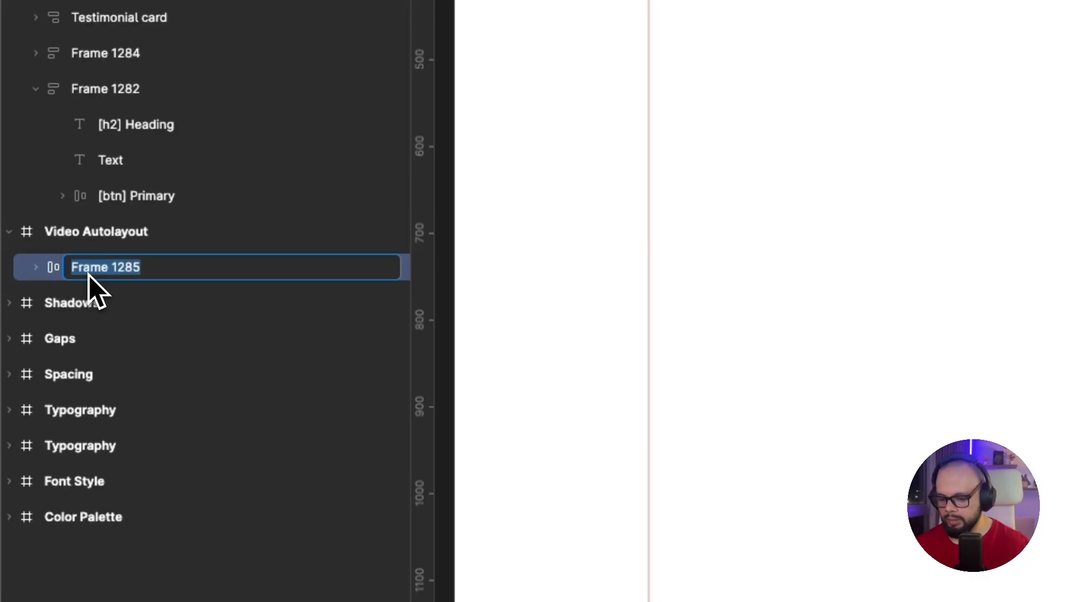
{"action": "type", "text": "Button"}
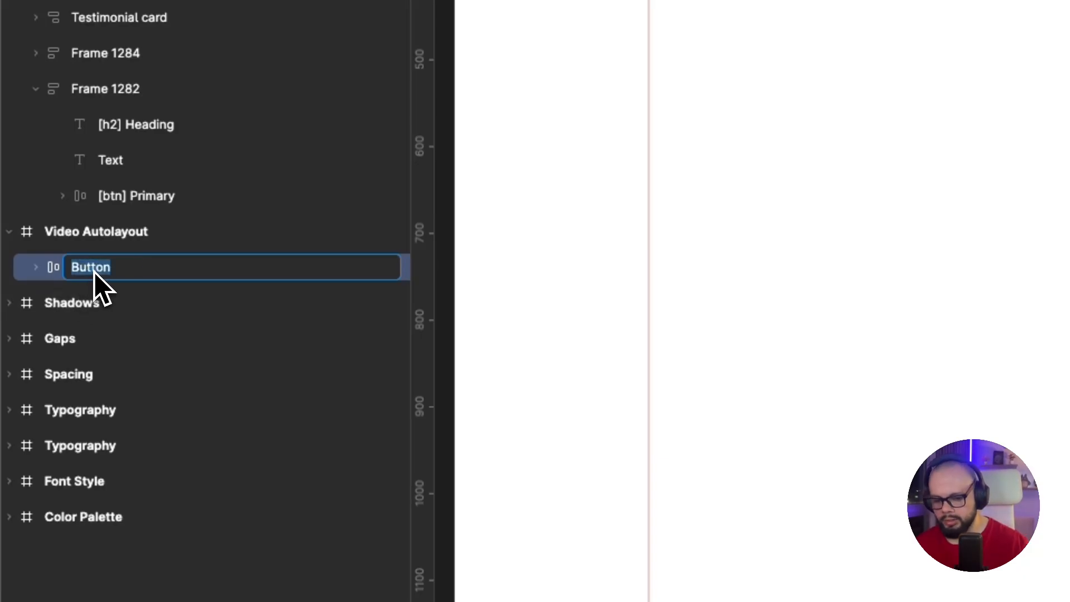
{"action": "type", "text": "[]"}
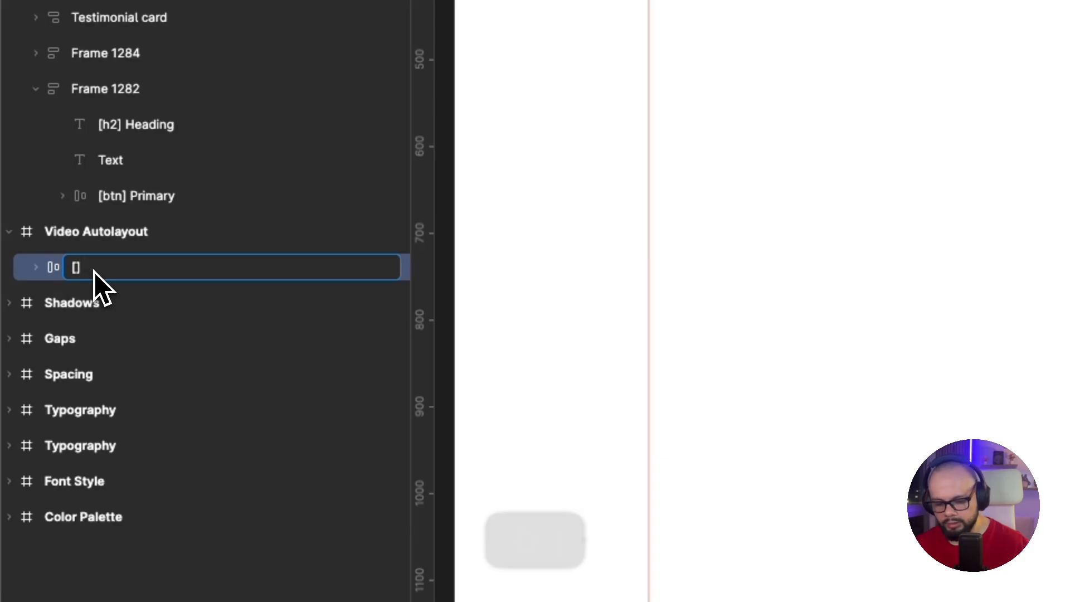
{"action": "key", "text": "Left"}
{"action": "type", "text": "bt"}
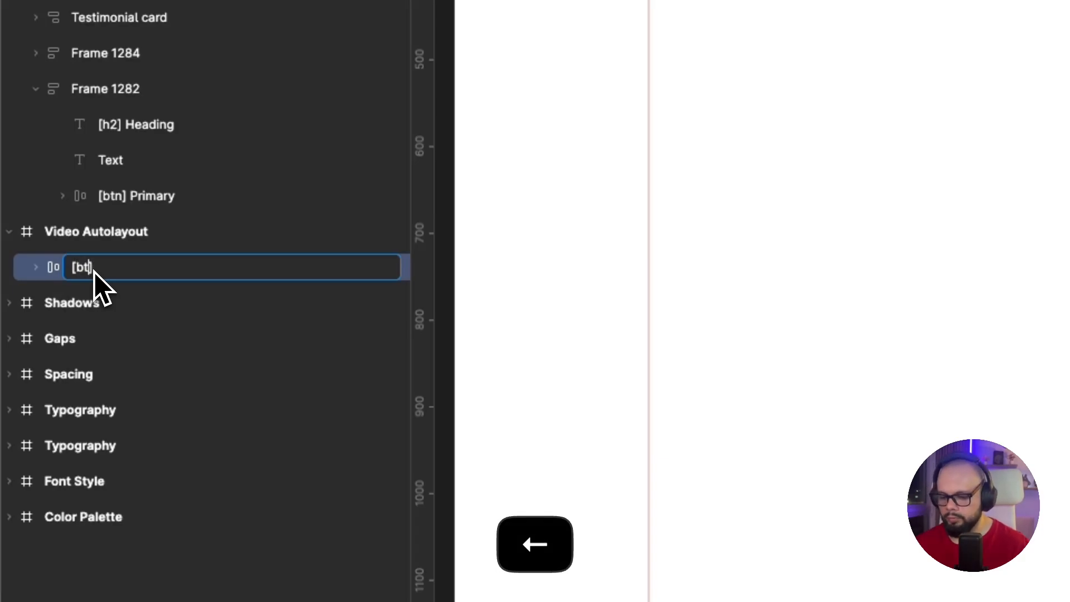
{"action": "type", "text": "n"}
{"action": "key", "text": "Down"}
{"action": "type", "text": "Pr"}
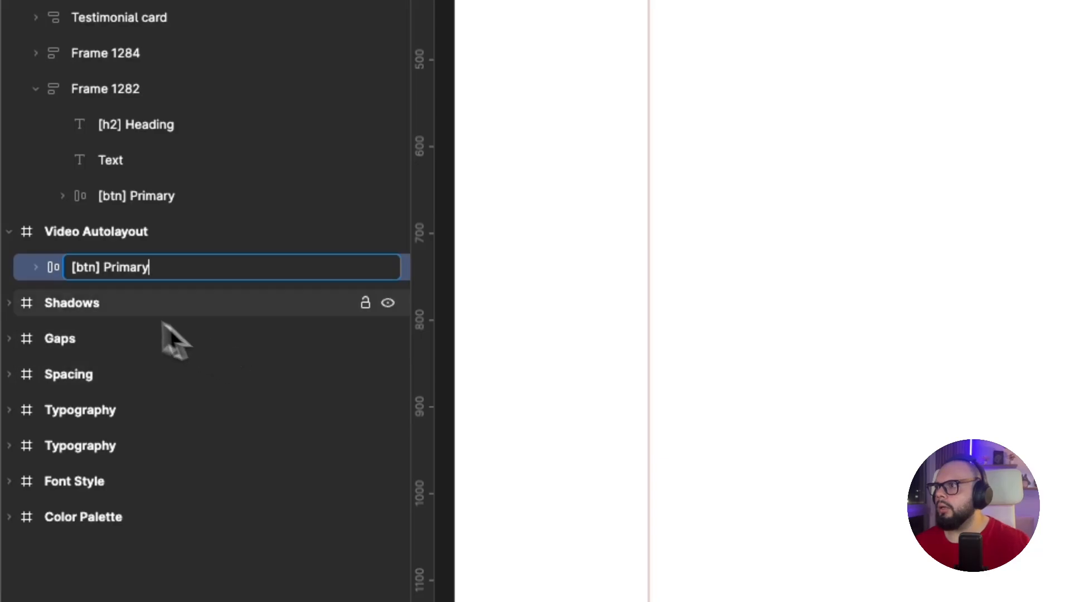
{"action": "key", "text": "Return"}
Rename the "I am a button" layer inside [btn] Primary as "Text" and select the parent button frame
{"action": "scroll", "coordinate": [56, 296], "scroll_direction": "up", "scroll_amount": 1}
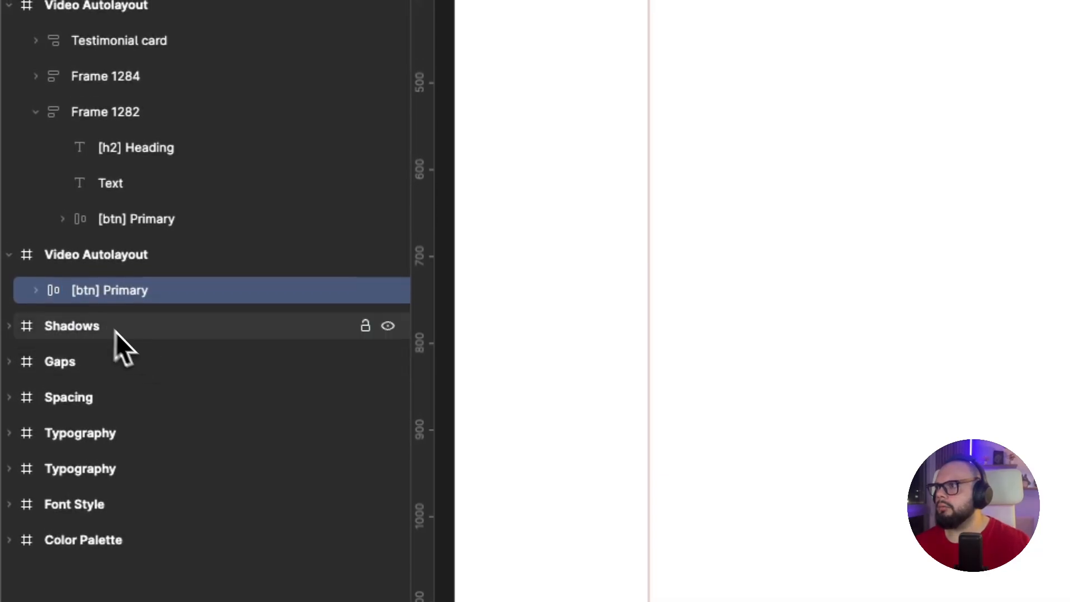
{"action": "left_click", "coordinate": [38, 294]}
{"action": "left_click", "coordinate": [166, 333]}
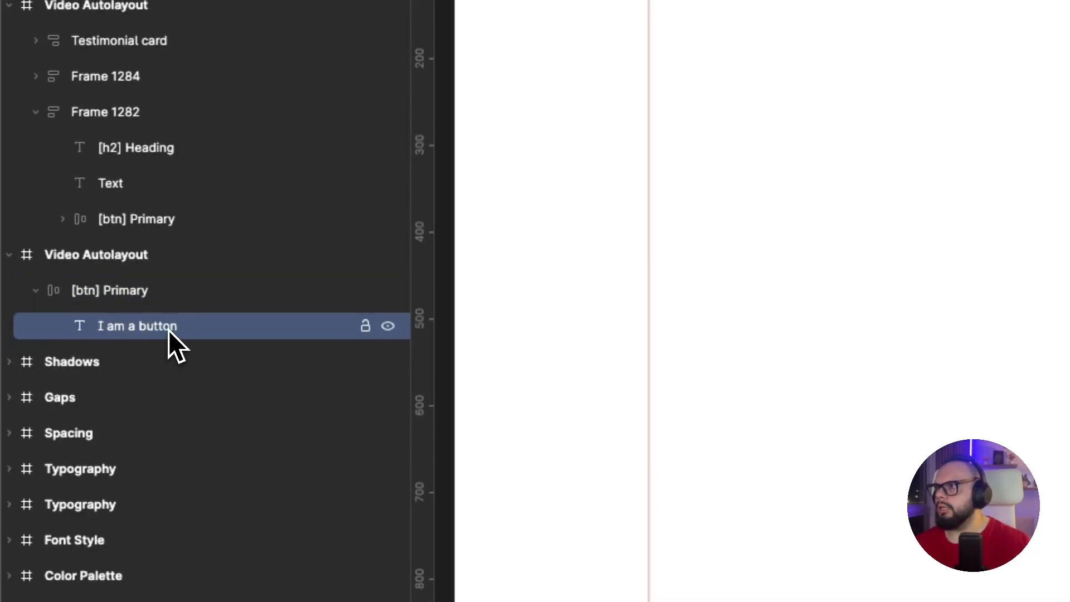
{"action": "double_click", "coordinate": [168, 330]}
{"action": "type", "text": "Text"}
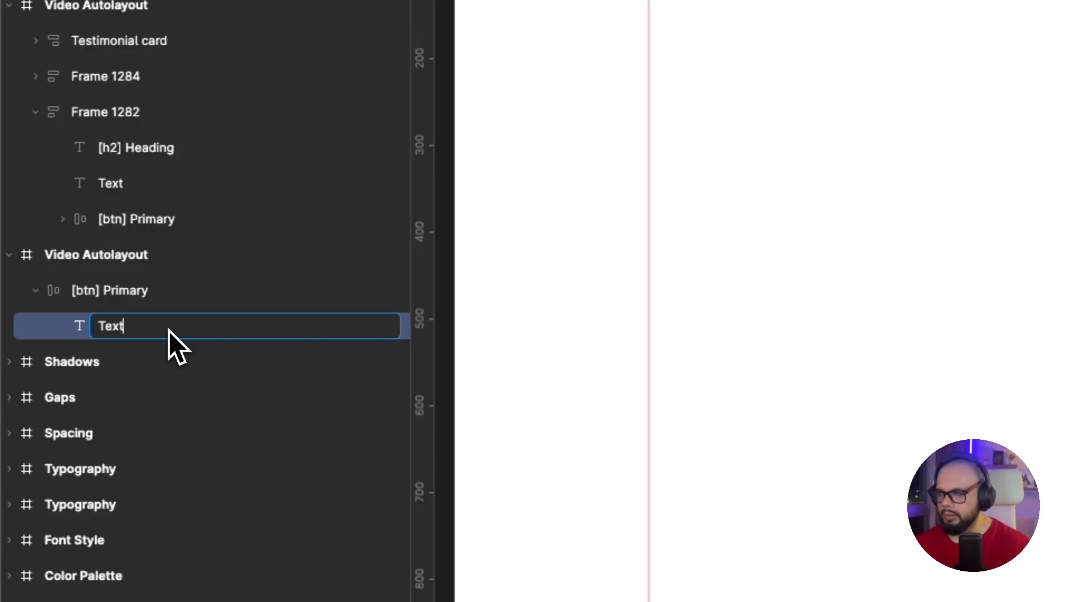
{"action": "left_click", "coordinate": [159, 284]}
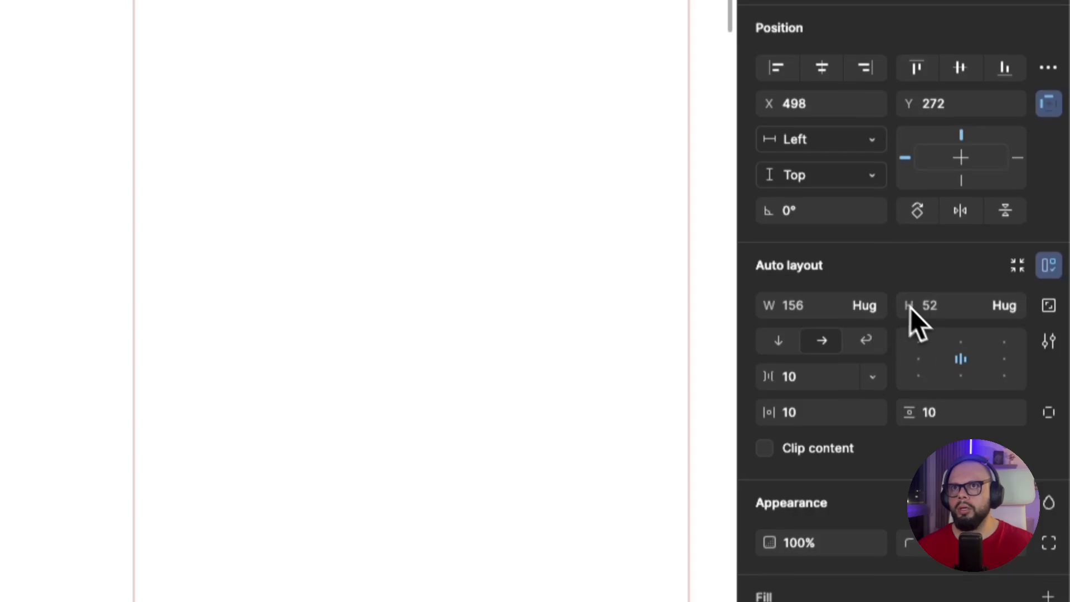
Review the width sizing options of the [btn] Primary frame and inspect the text inside it
{"action": "left_click", "coordinate": [879, 311]}
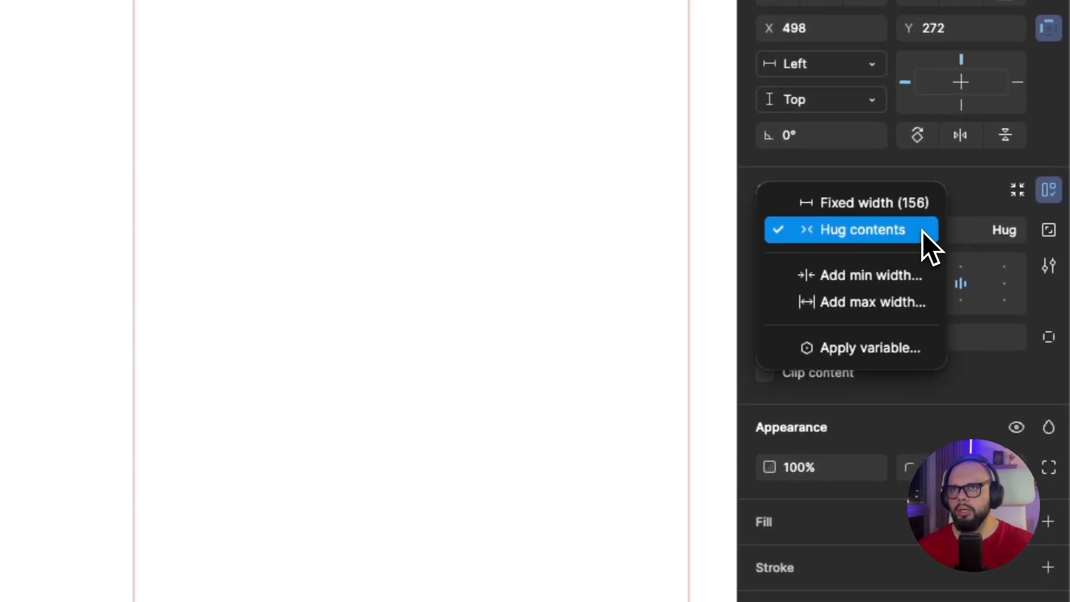
{"action": "left_click", "coordinate": [977, 195]}
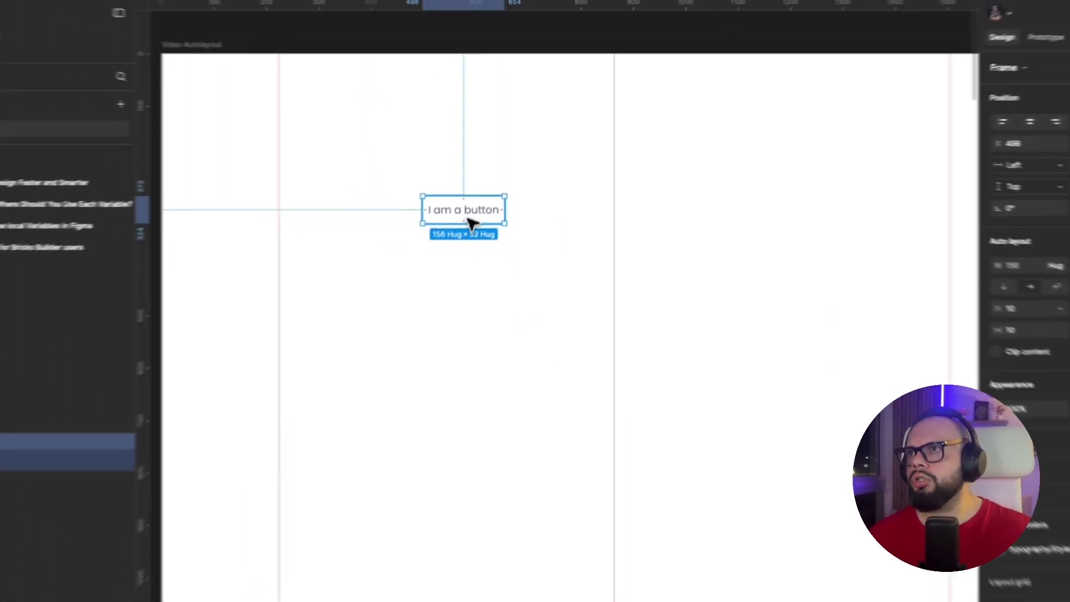
{"action": "double_click", "coordinate": [468, 216]}
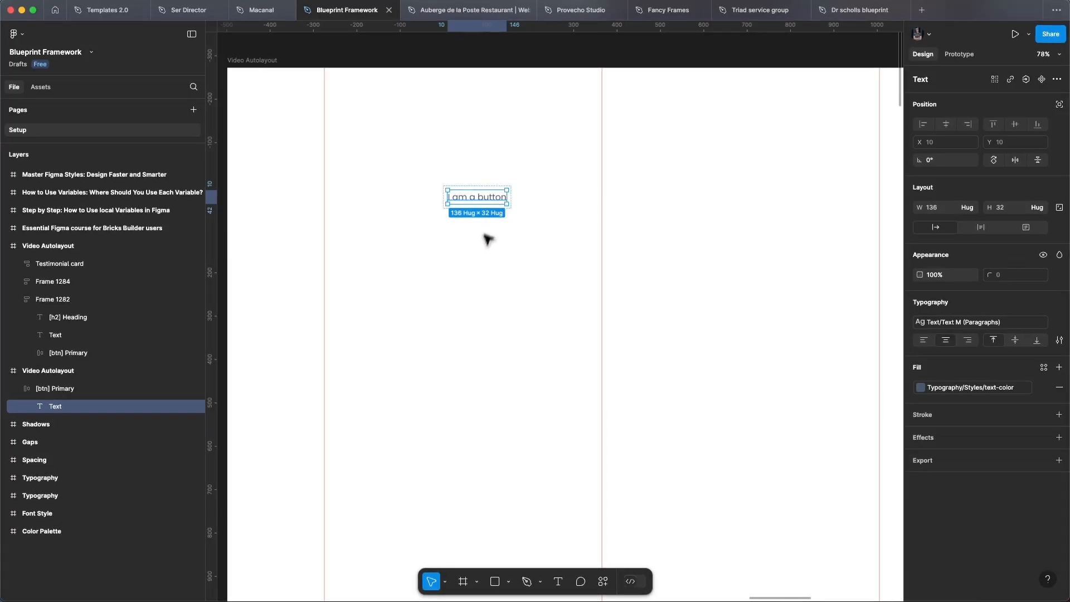
{"action": "left_click", "coordinate": [472, 256]}
Add a fill to the [btn] Primary frame using the Primary color from the ColorPalette library
{"action": "left_click", "coordinate": [459, 211]}
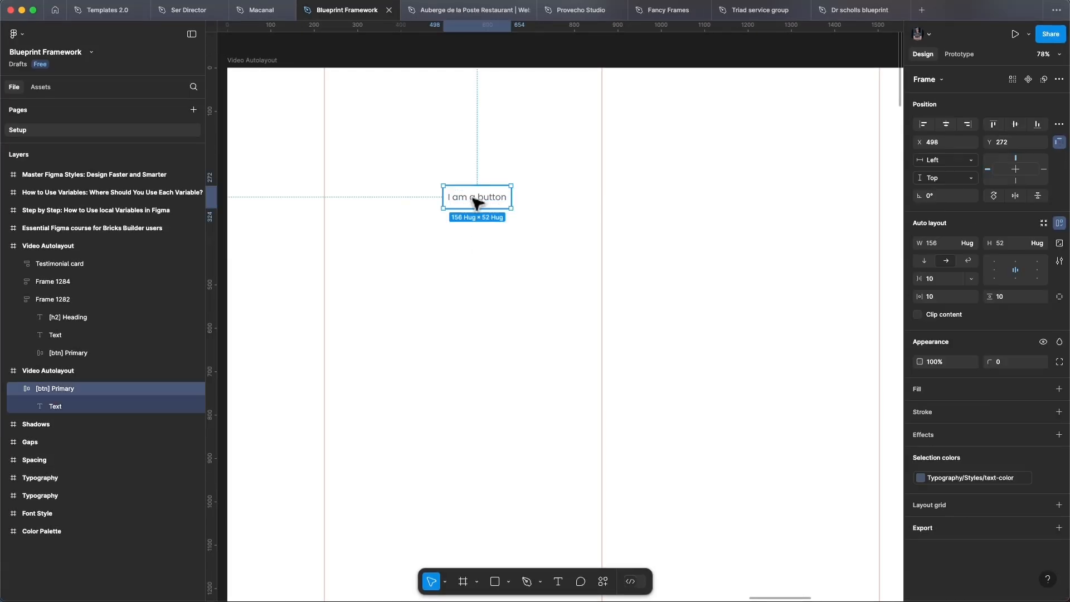
{"action": "left_click", "coordinate": [967, 395]}
{"action": "left_click", "coordinate": [925, 411]}
{"action": "left_click", "coordinate": [826, 286]}
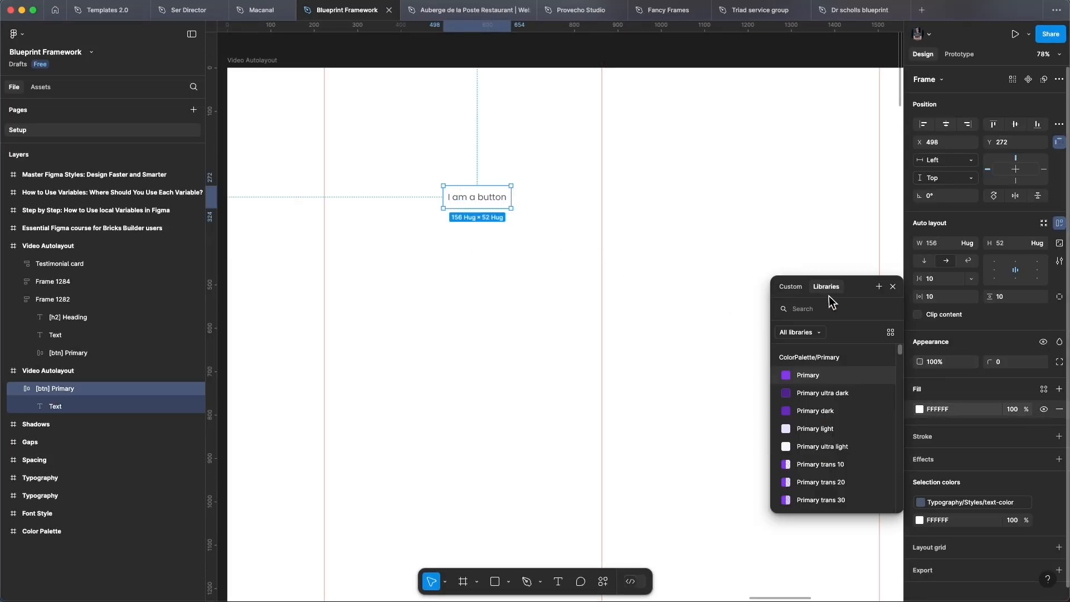
{"action": "left_click", "coordinate": [818, 376]}
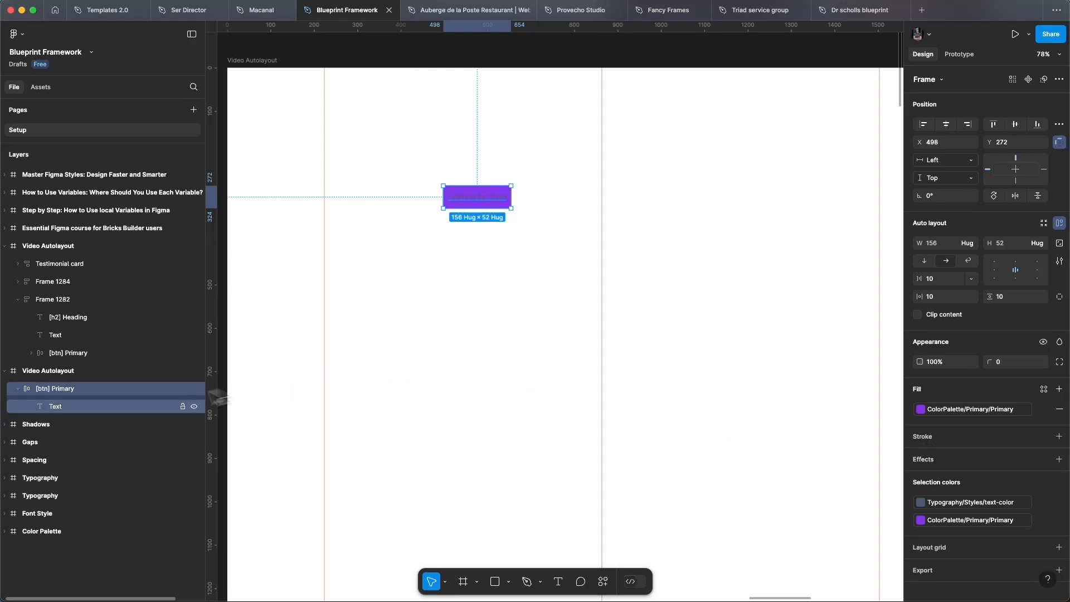
Change the button text's fill to the Primary ultra light library color
{"action": "left_click", "coordinate": [86, 407]}
{"action": "left_click", "coordinate": [920, 388]}
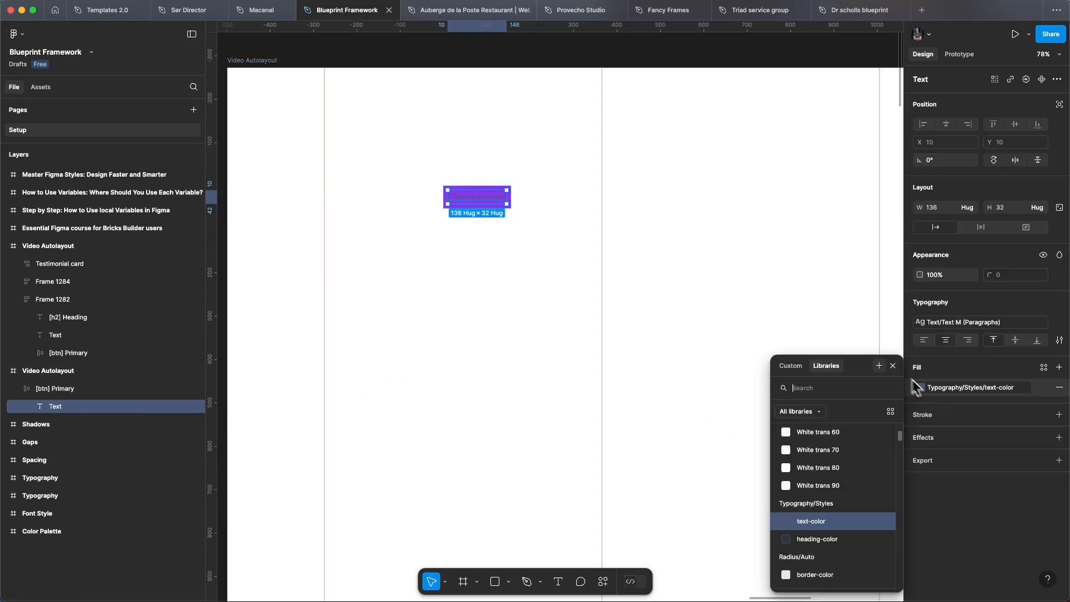
{"action": "scroll", "coordinate": [842, 485], "scroll_direction": "up", "scroll_amount": 5}
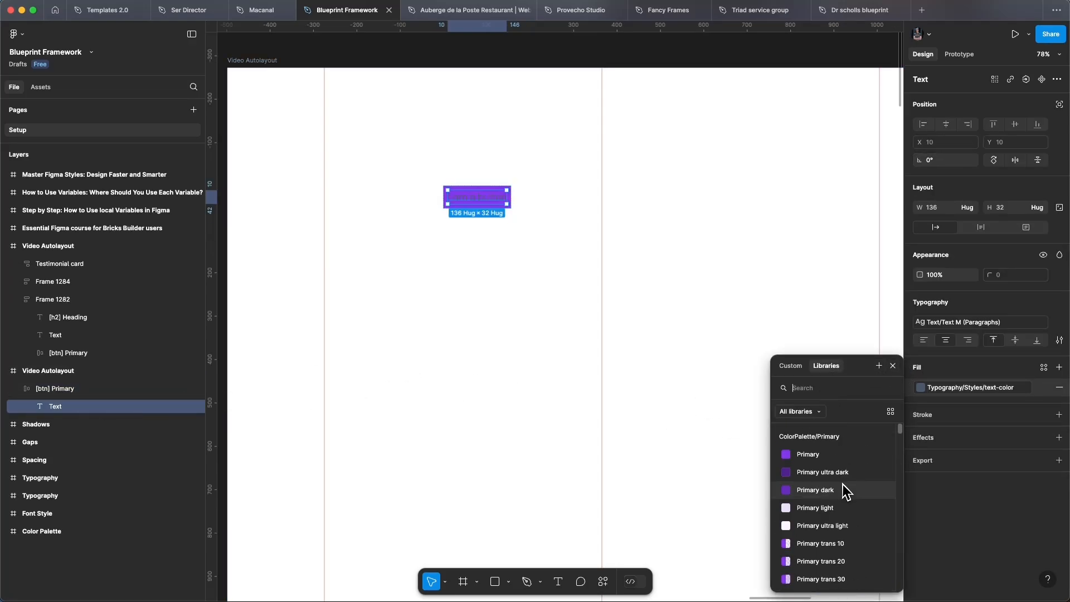
{"action": "left_click", "coordinate": [817, 525]}
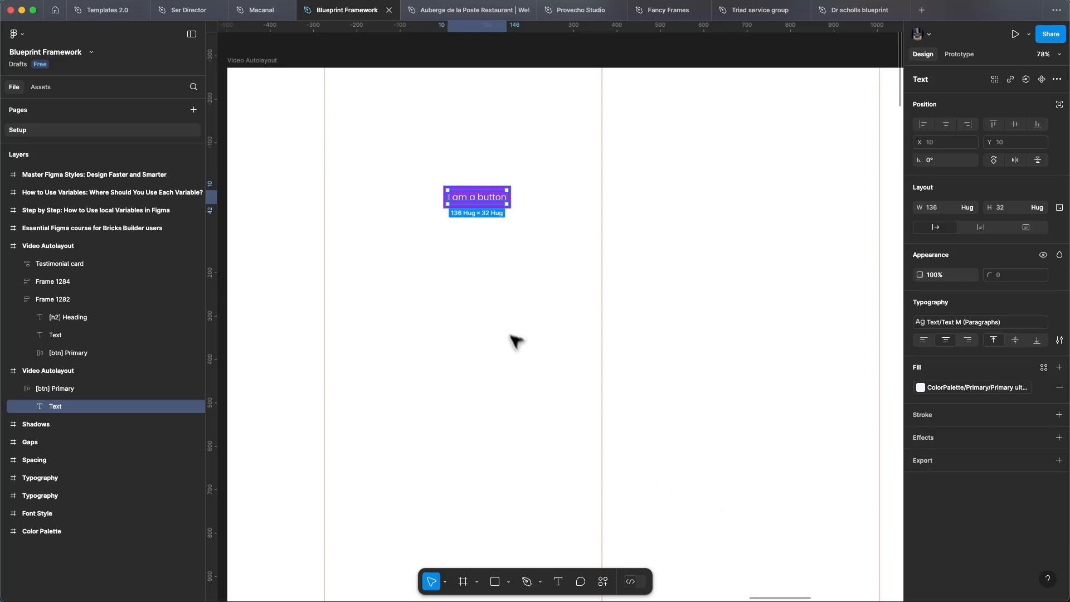
{"action": "left_click", "coordinate": [504, 316]}
Apply the radius-btn variable to the corner radius of the [btn] Primary frame
{"action": "left_click", "coordinate": [494, 204]}
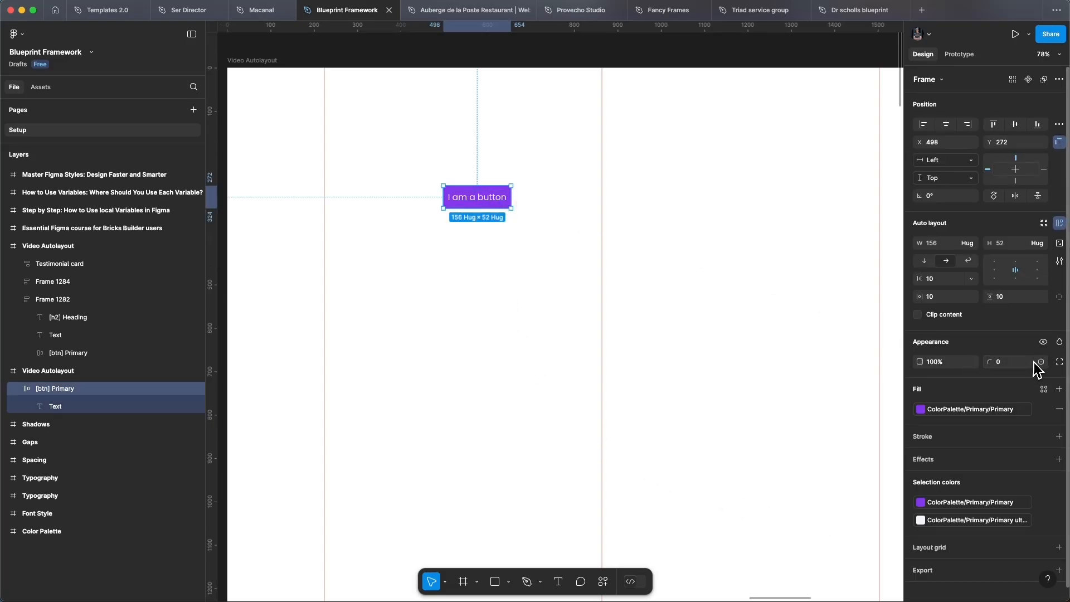
{"action": "left_click", "coordinate": [1040, 362]}
{"action": "scroll", "coordinate": [982, 485], "scroll_direction": "down", "scroll_amount": 5}
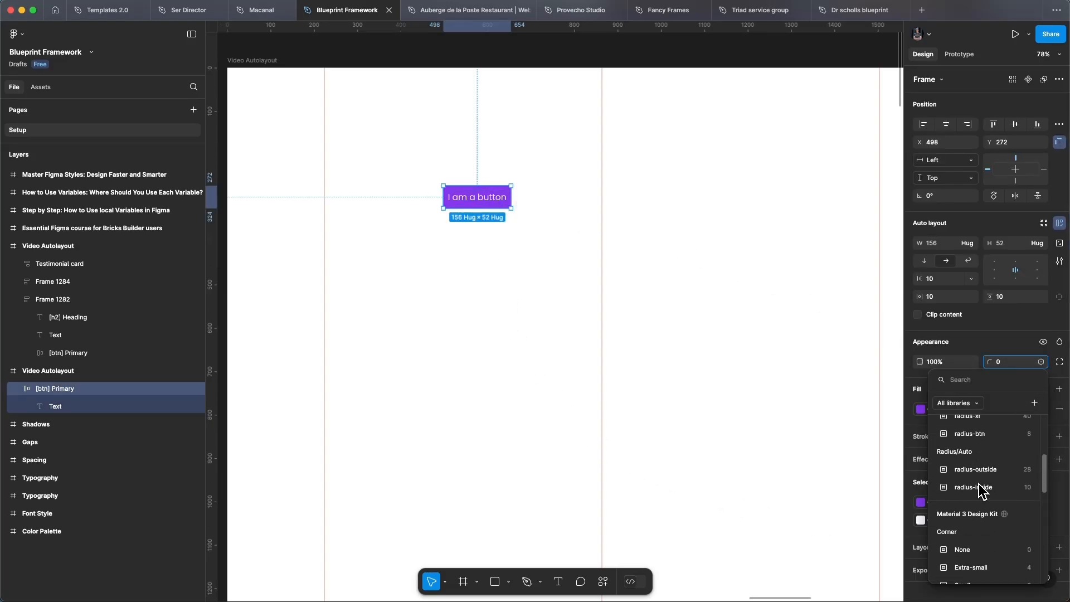
{"action": "scroll", "coordinate": [981, 489], "scroll_direction": "up", "scroll_amount": 2}
{"action": "left_click", "coordinate": [970, 472]}
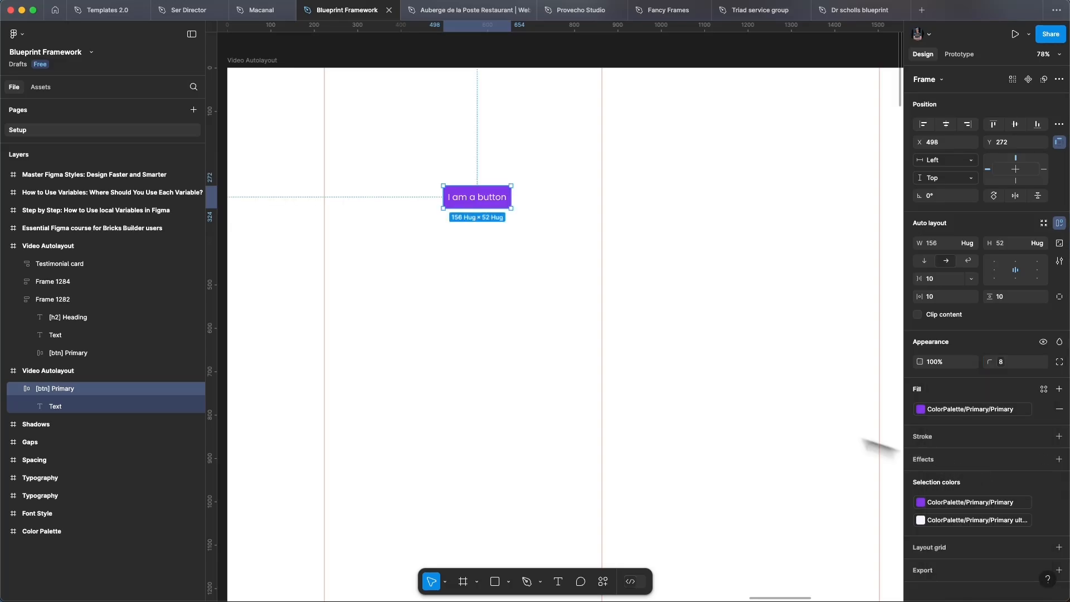
Set the button frame's auto layout padding to 20 horizontally and 14 vertically
{"action": "left_click", "coordinate": [483, 279]}
{"action": "left_click", "coordinate": [488, 204]}
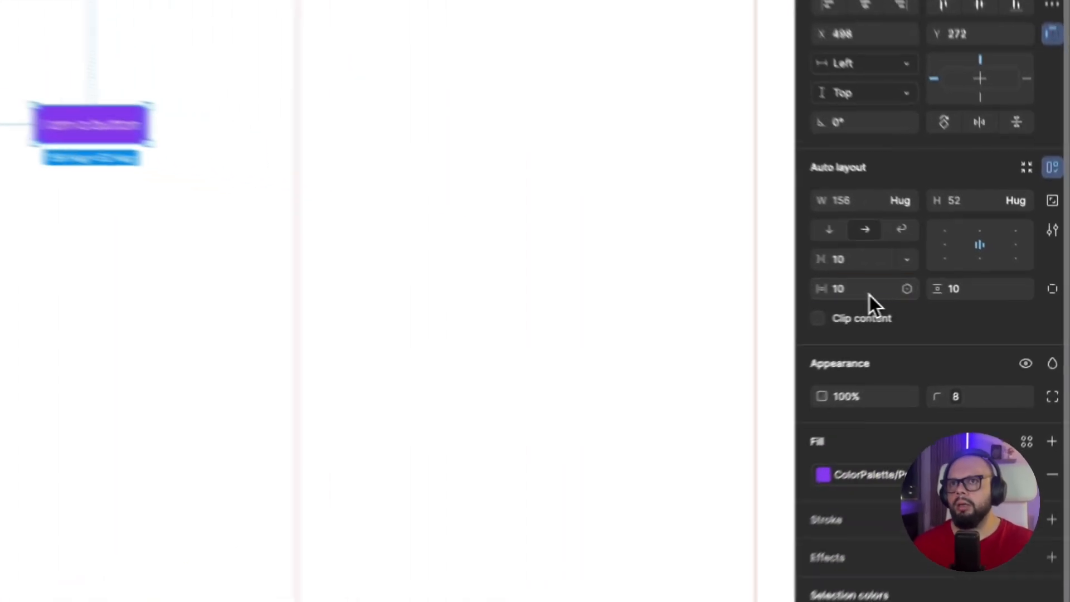
{"action": "left_click", "coordinate": [949, 300]}
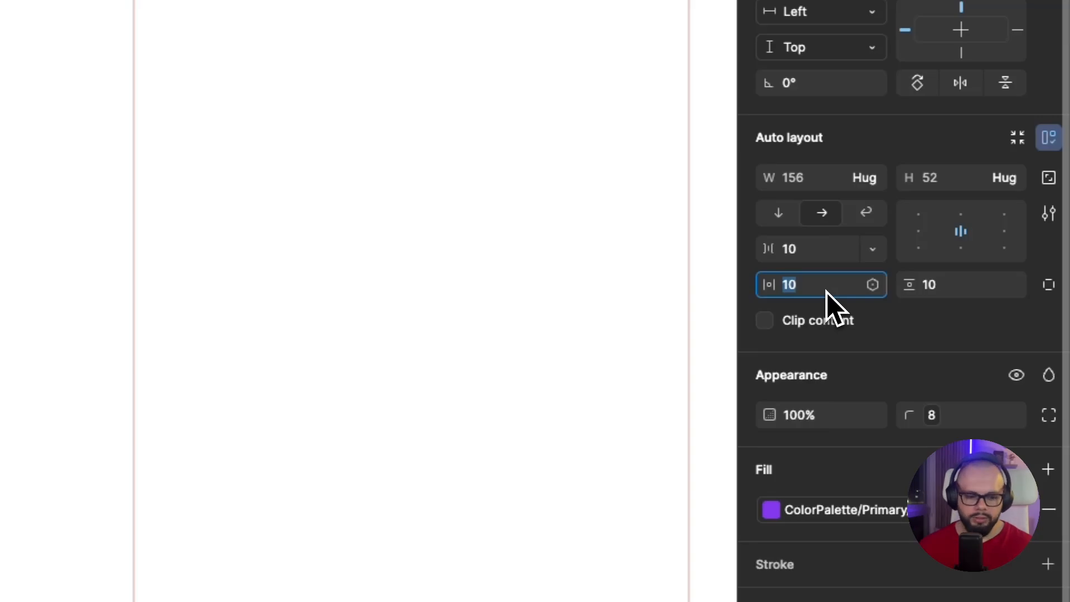
{"action": "type", "text": "20"}
{"action": "left_click", "coordinate": [947, 296]}
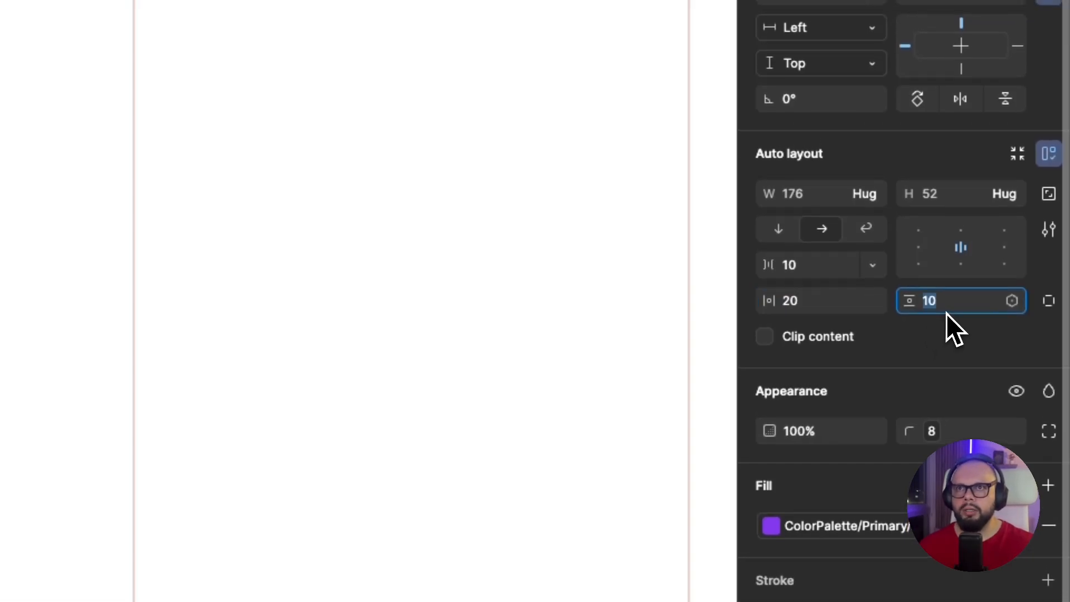
{"action": "type", "text": "14"}
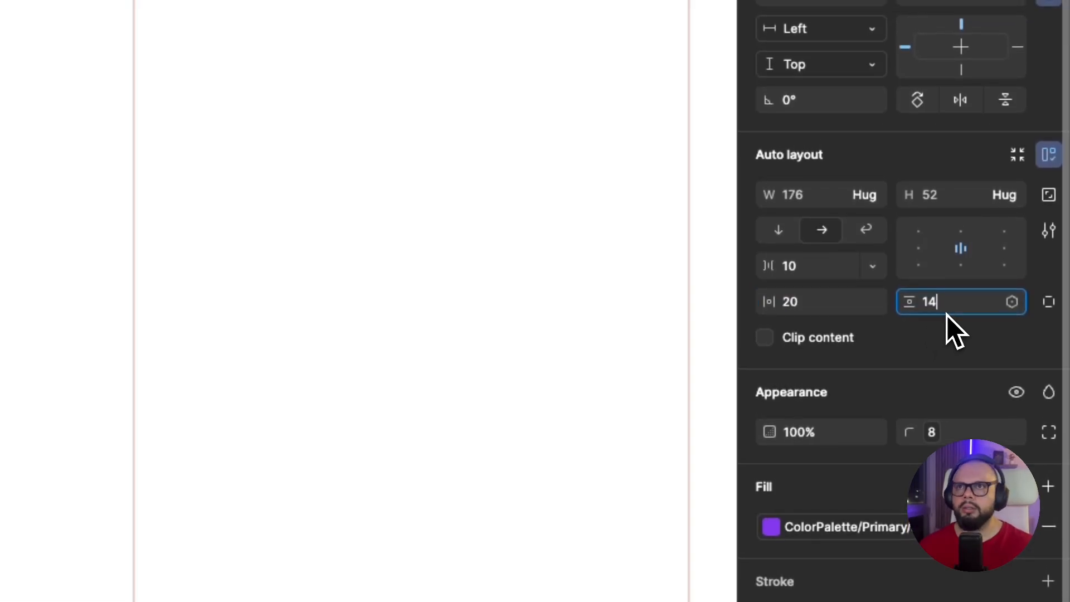
{"action": "left_click", "coordinate": [823, 271]}
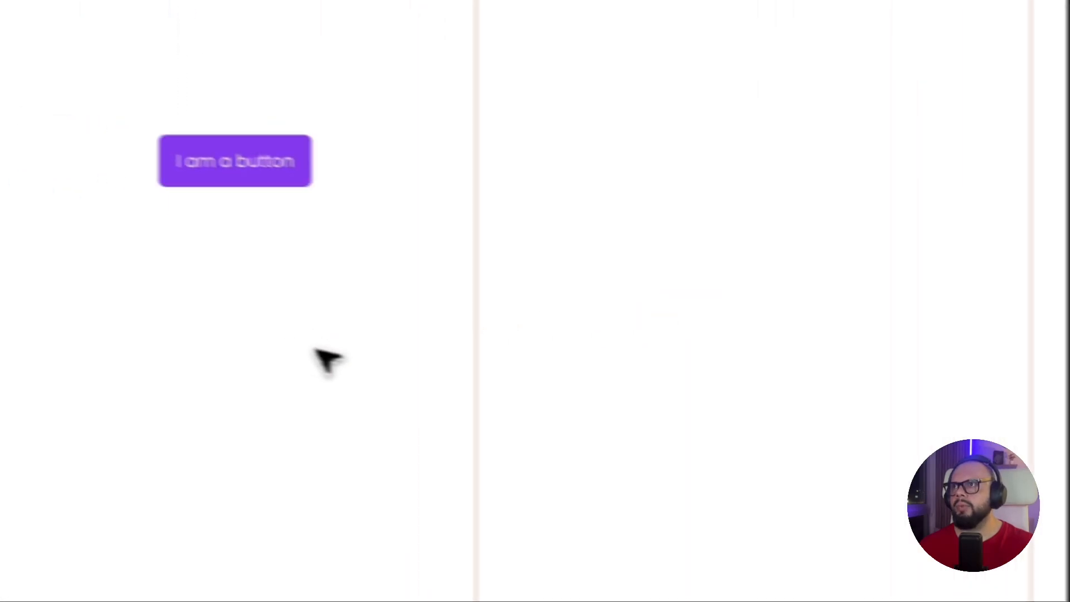
Examine the width and height sizing options of the Text layer inside the button
{"action": "left_click", "coordinate": [730, 194]}
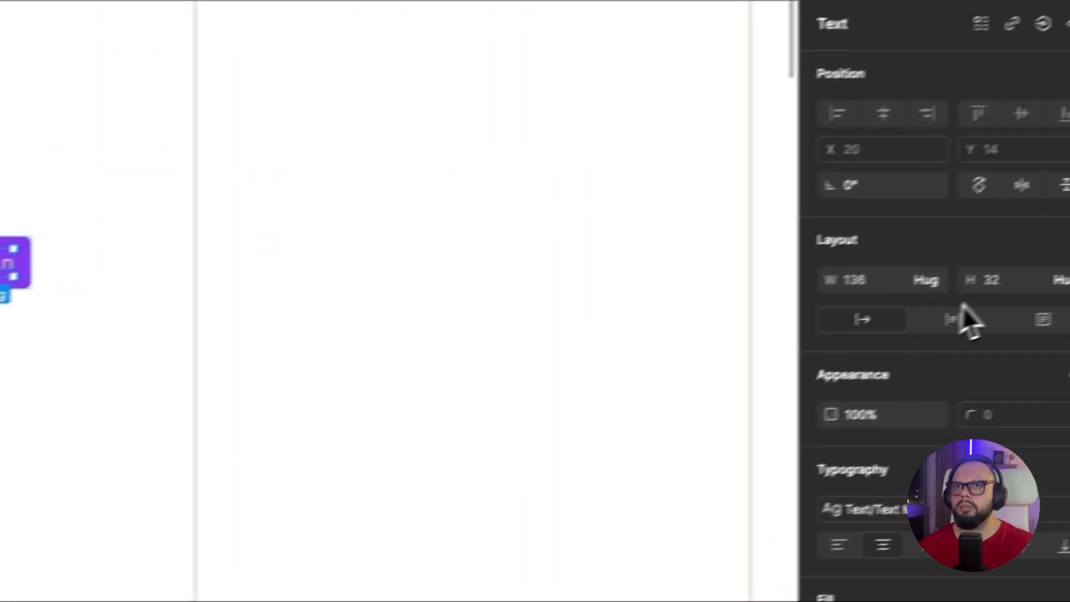
{"action": "left_click", "coordinate": [934, 285]}
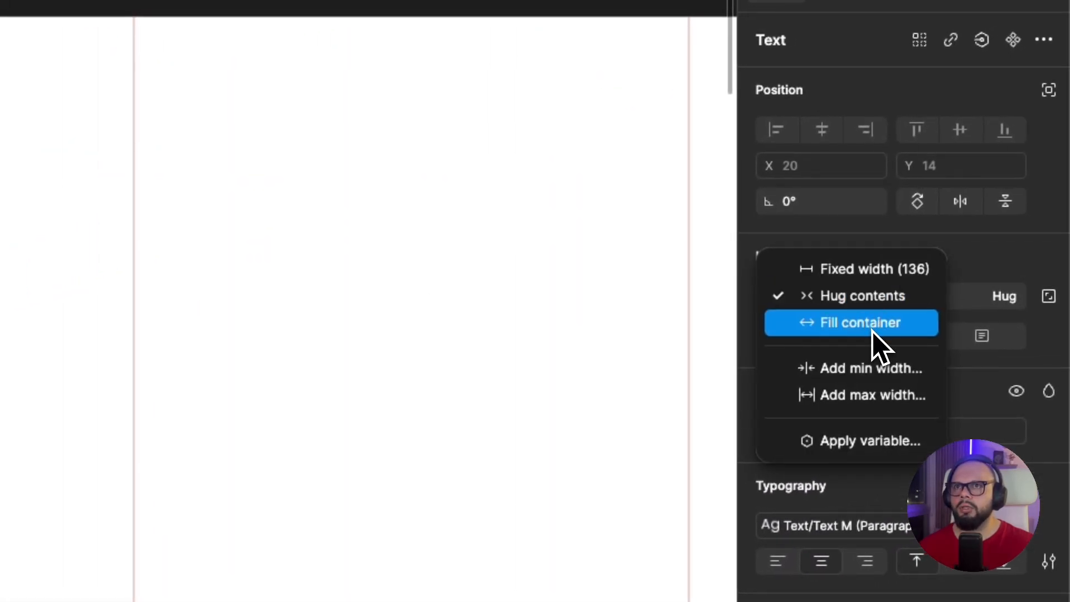
{"action": "left_click", "coordinate": [993, 296]}
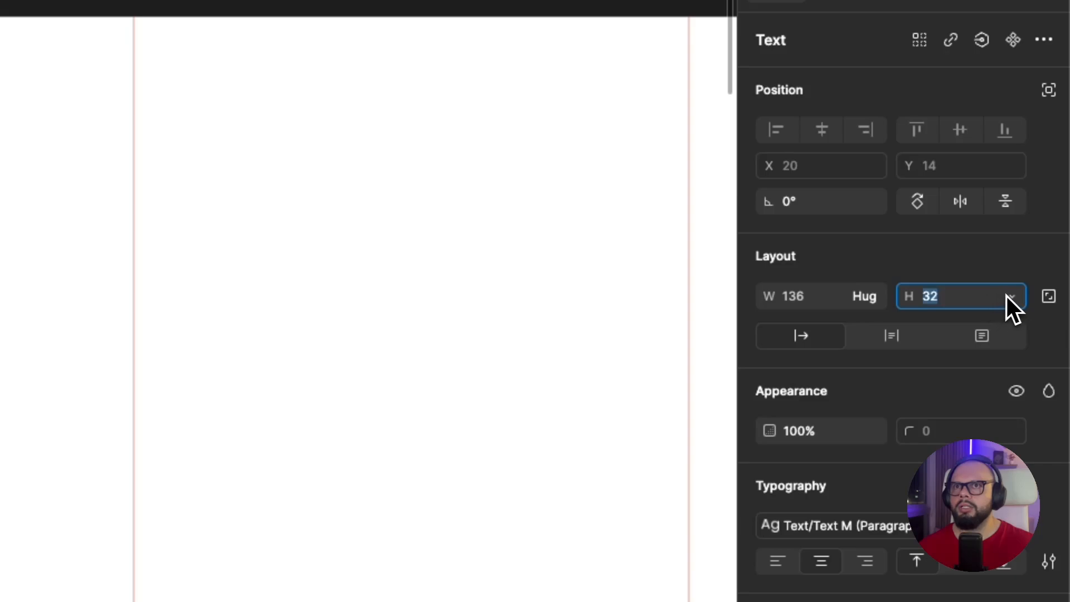
{"action": "left_click", "coordinate": [1009, 297]}
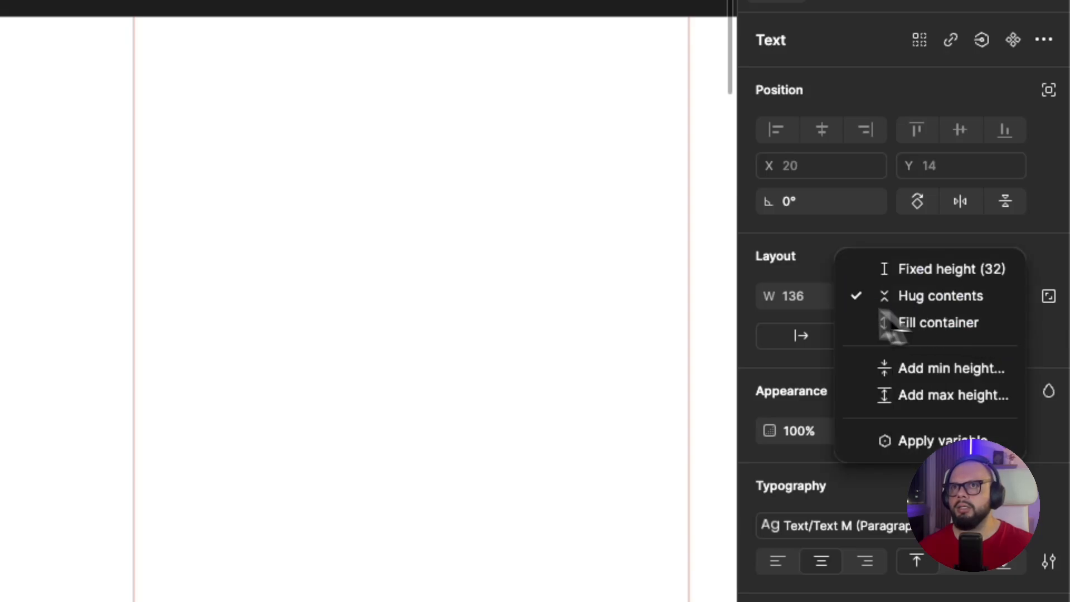
{"action": "left_click", "coordinate": [791, 319]}
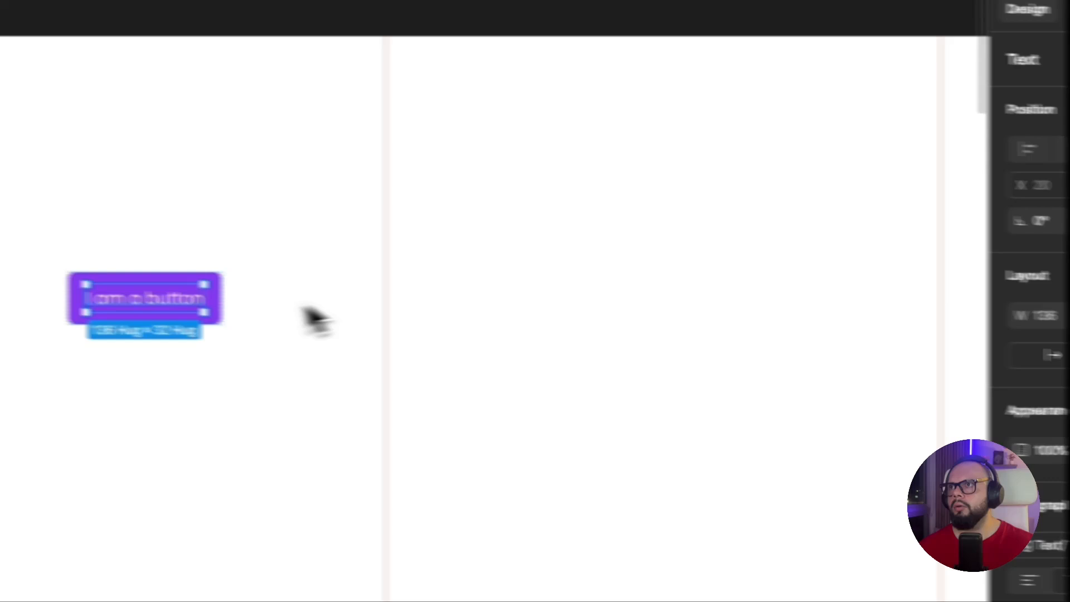
Insert the word "primary" into the button label so it reads "I am a primary button"
{"action": "double_click", "coordinate": [165, 305]}
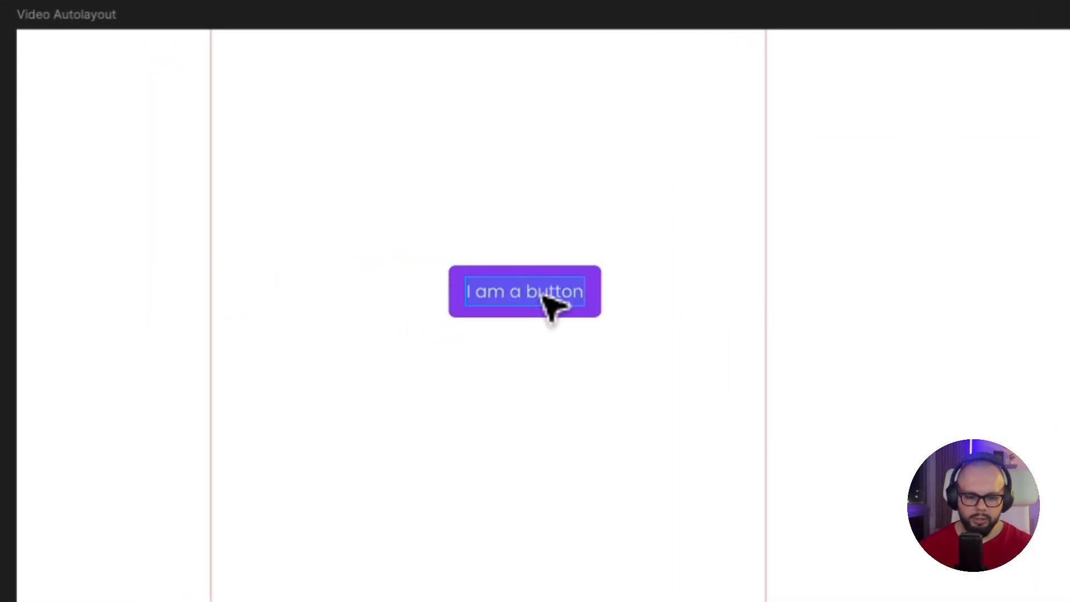
{"action": "key", "text": "Left"}
{"action": "key", "text": "Right"}
{"action": "key", "text": "Right"}
{"action": "key", "text": "Right"}
{"action": "key", "text": "Right"}
{"action": "key", "text": "Right"}
{"action": "key", "text": "Right"}
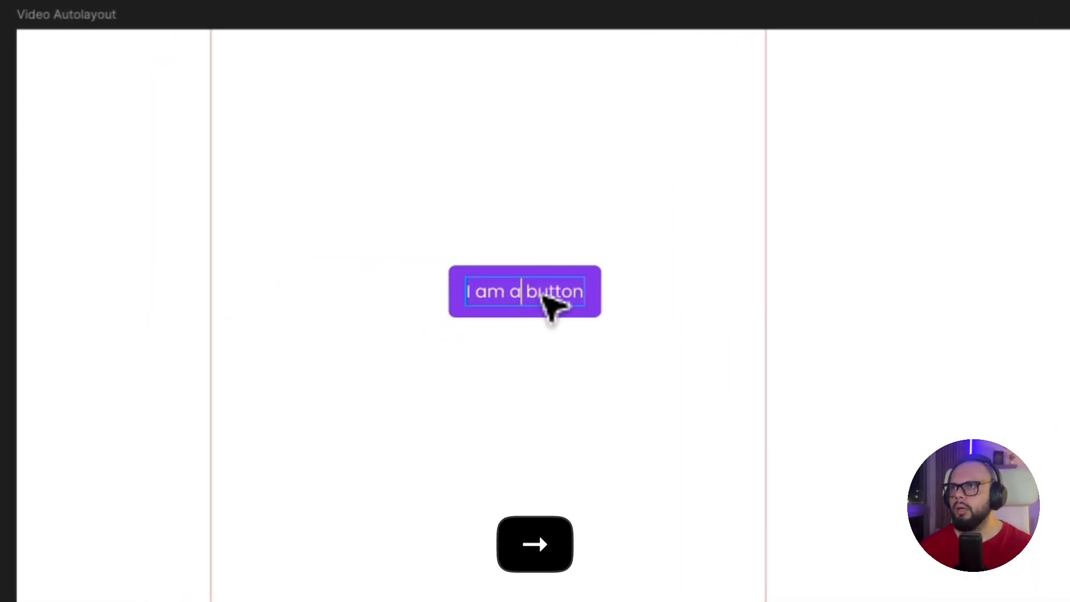
{"action": "type", "text": "prima"}
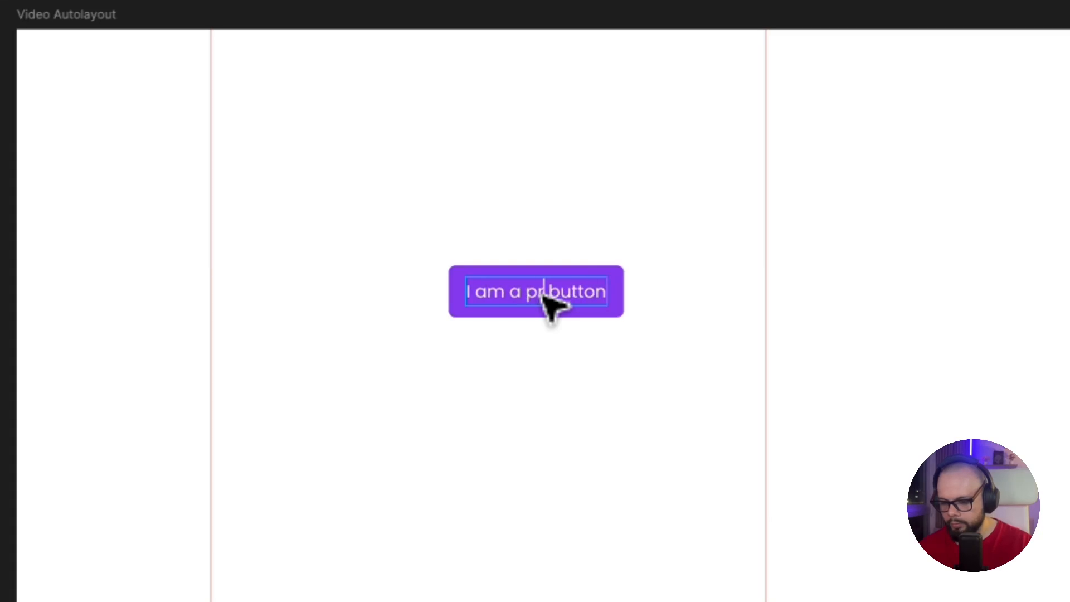
{"action": "type", "text": "ry"}
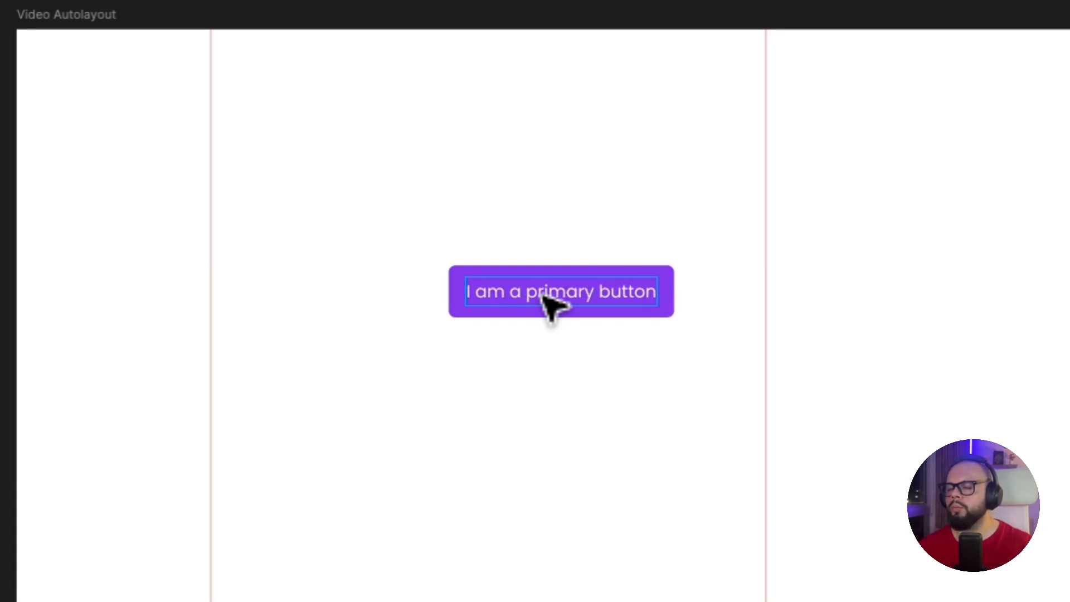
{"action": "left_click", "coordinate": [625, 397]}
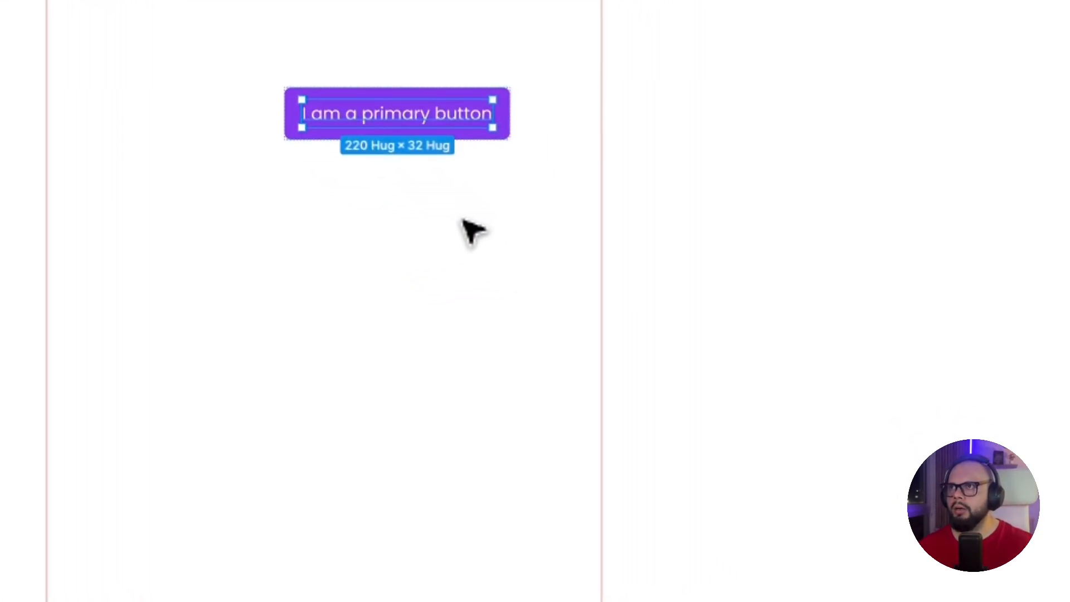
{"action": "left_click", "coordinate": [626, 396]}
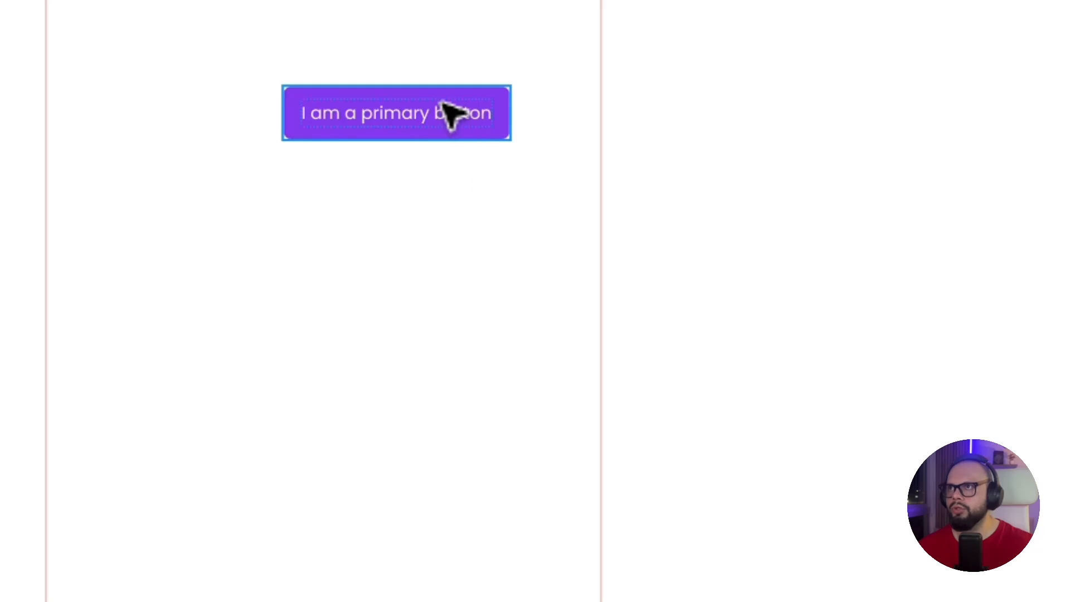
Delete the word "primary" from the button label so it reads "I am a button"
{"action": "double_click", "coordinate": [438, 118]}
{"action": "double_click", "coordinate": [436, 118]}
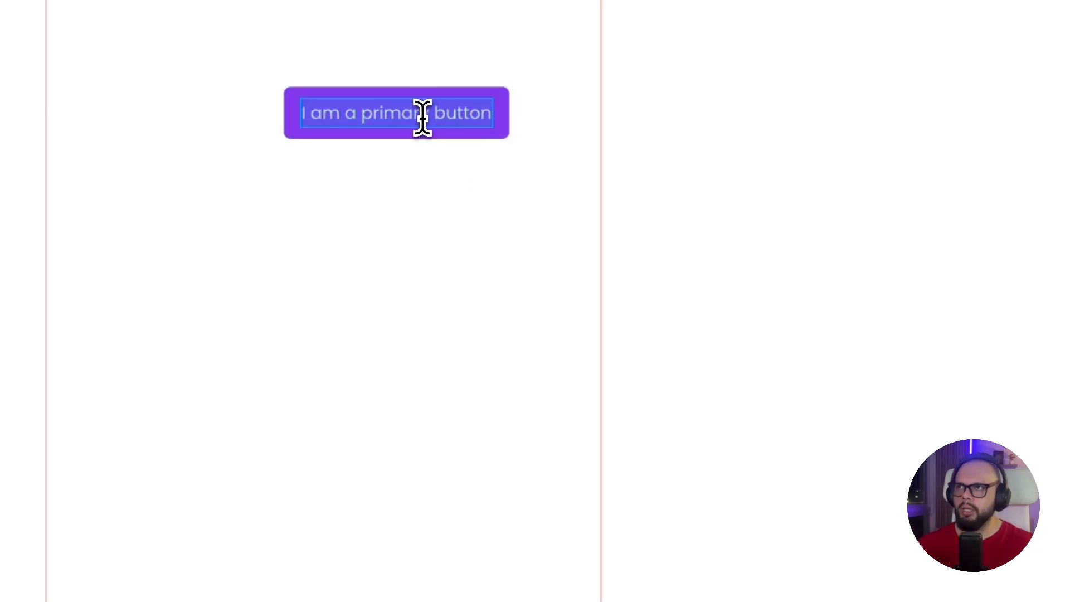
{"action": "left_click", "coordinate": [422, 118]}
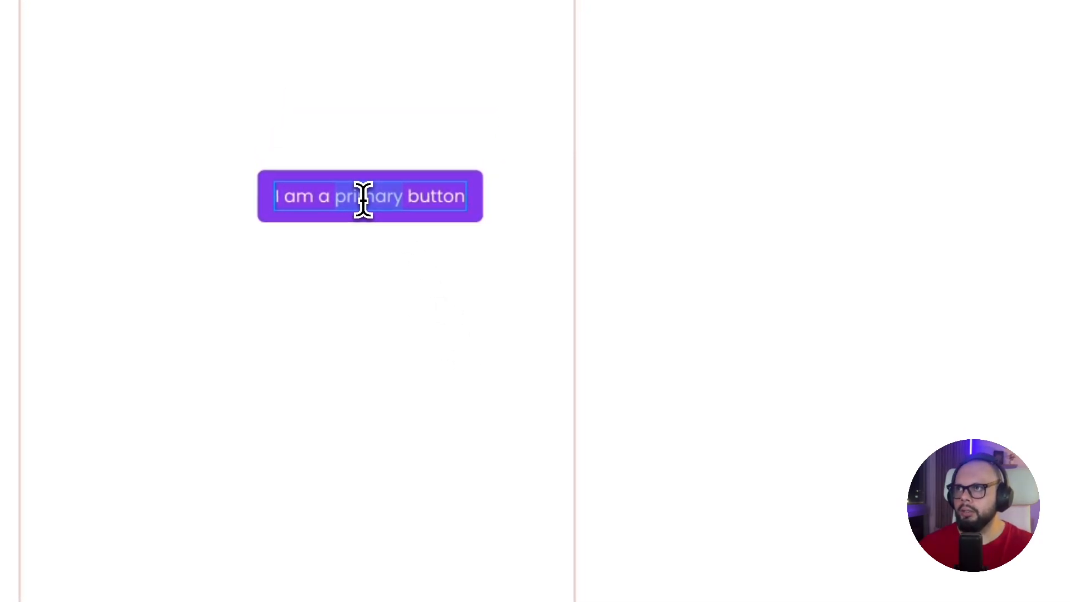
{"action": "key", "text": "BackSpace"}
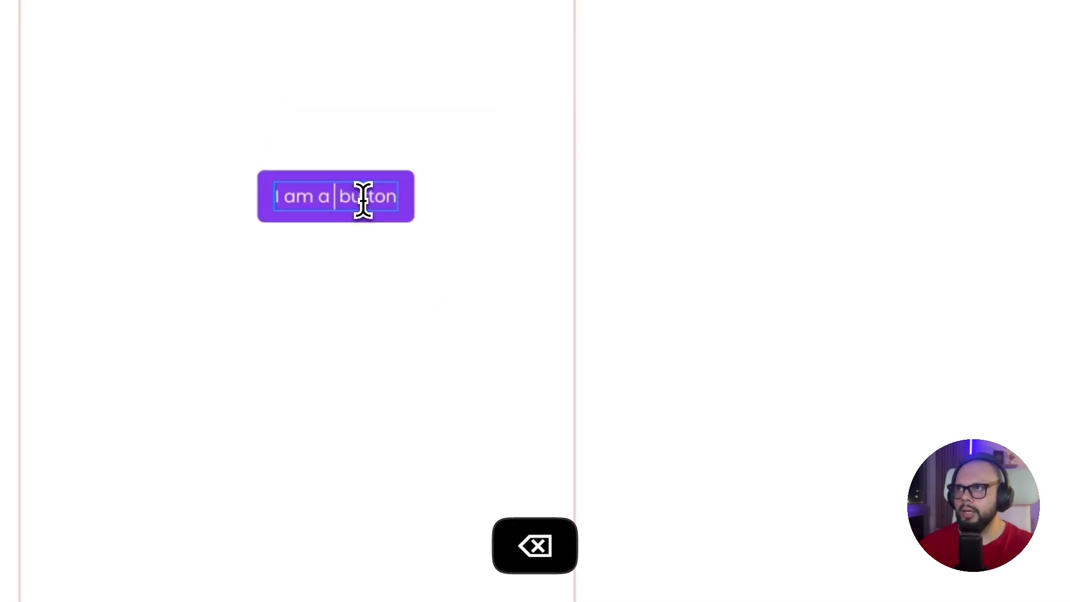
{"action": "key", "text": "BackSpace"}
{"action": "key", "text": "Escape"}
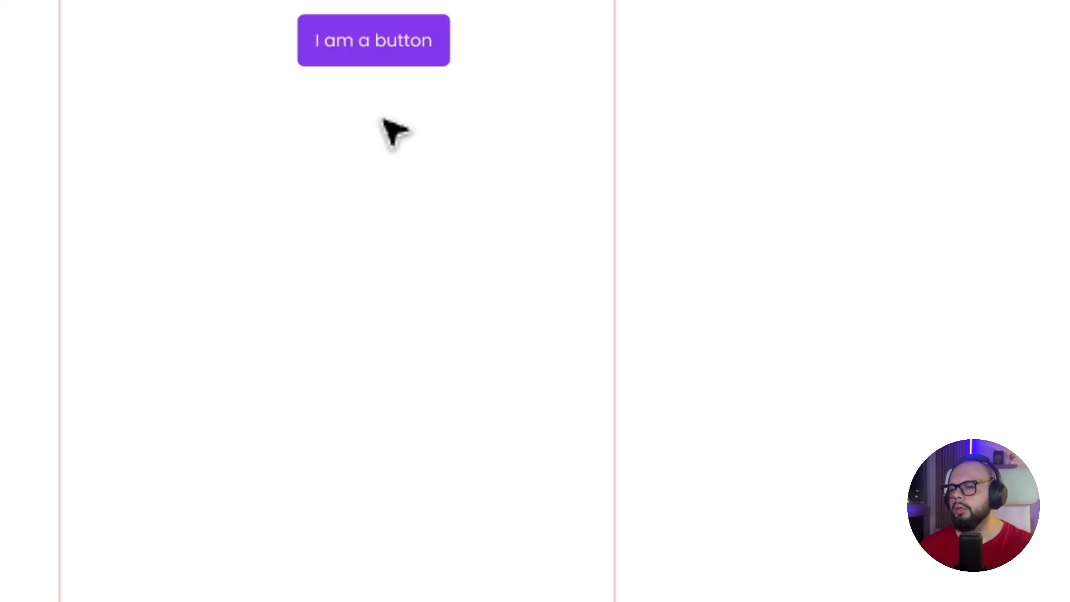
Insert the CaretRight icon from the Phosphor Icons plugin, searching for "angle", and place it inside the button after the text
{"action": "right_click", "coordinate": [393, 131]}
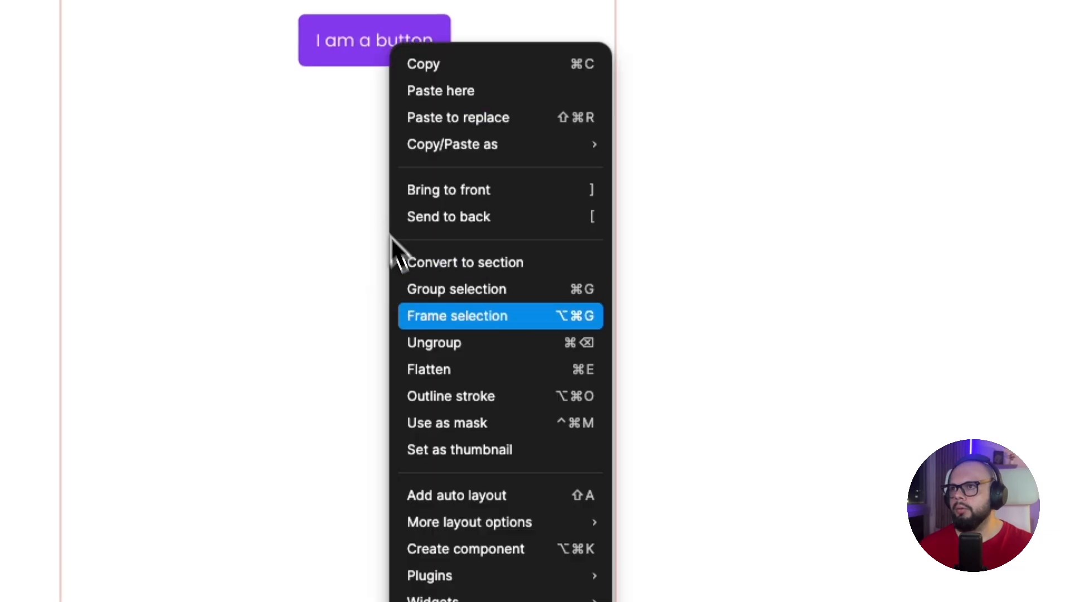
{"action": "mouse_move", "coordinate": [459, 353]}
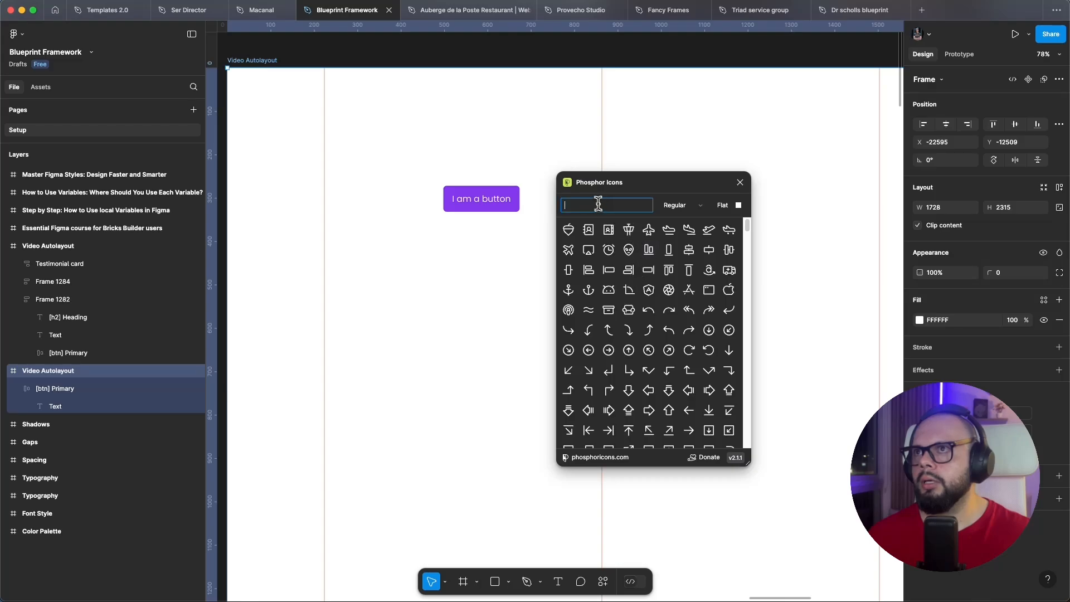
{"action": "type", "text": "ang"}
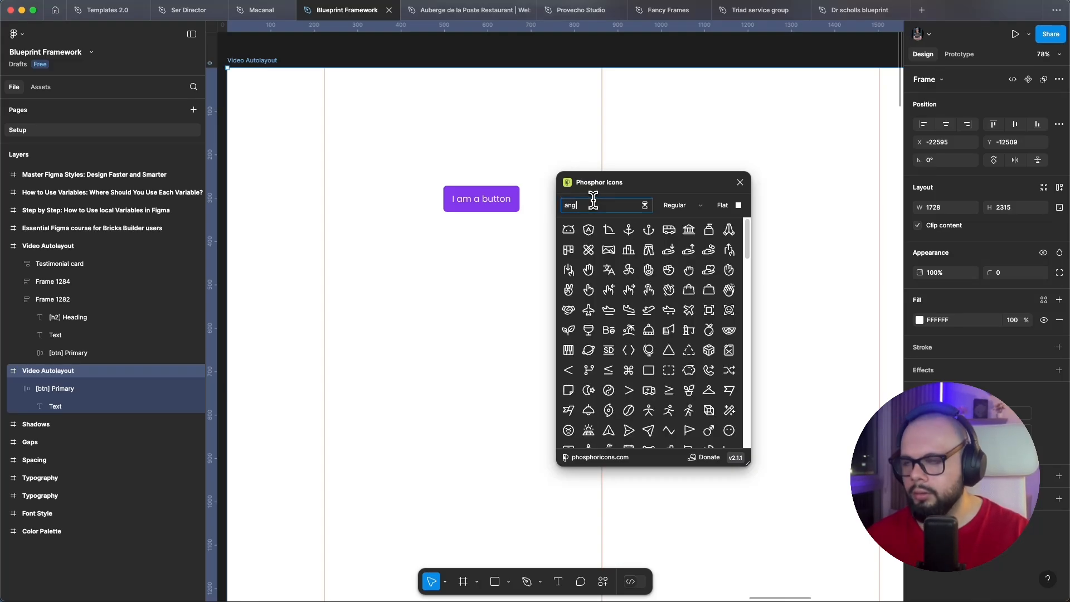
{"action": "type", "text": "le"}
{"action": "left_click", "coordinate": [653, 288]}
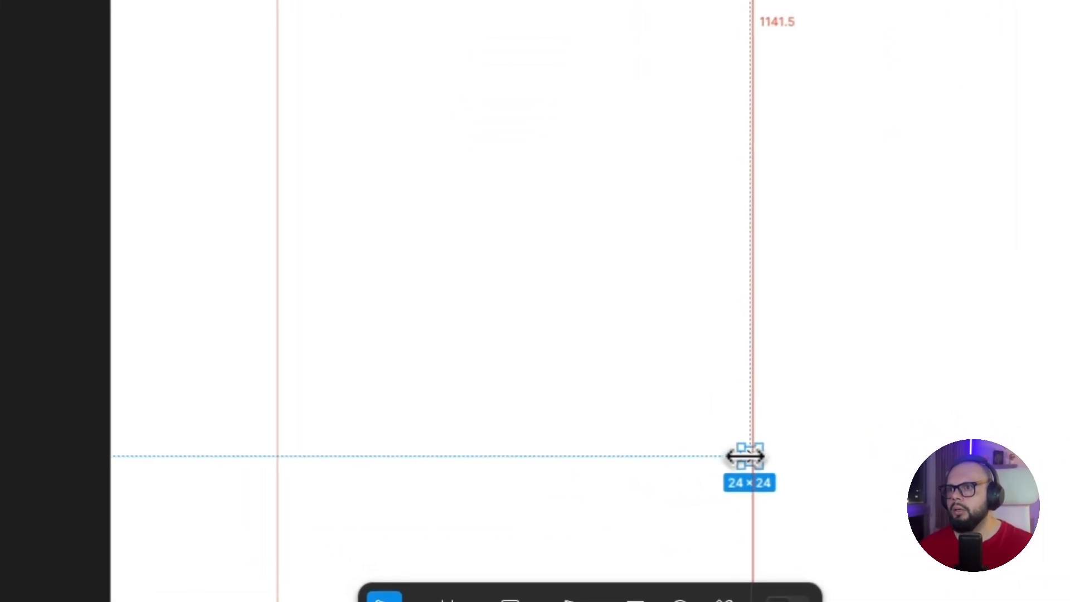
{"action": "mouse_move", "coordinate": [748, 455]}
{"action": "left_mouse_down"}
{"action": "mouse_move", "coordinate": [709, 412]}
{"action": "mouse_move", "coordinate": [677, 204]}
{"action": "mouse_move", "coordinate": [657, 171]}
{"action": "mouse_move", "coordinate": [593, 138]}
{"action": "left_mouse_up"}
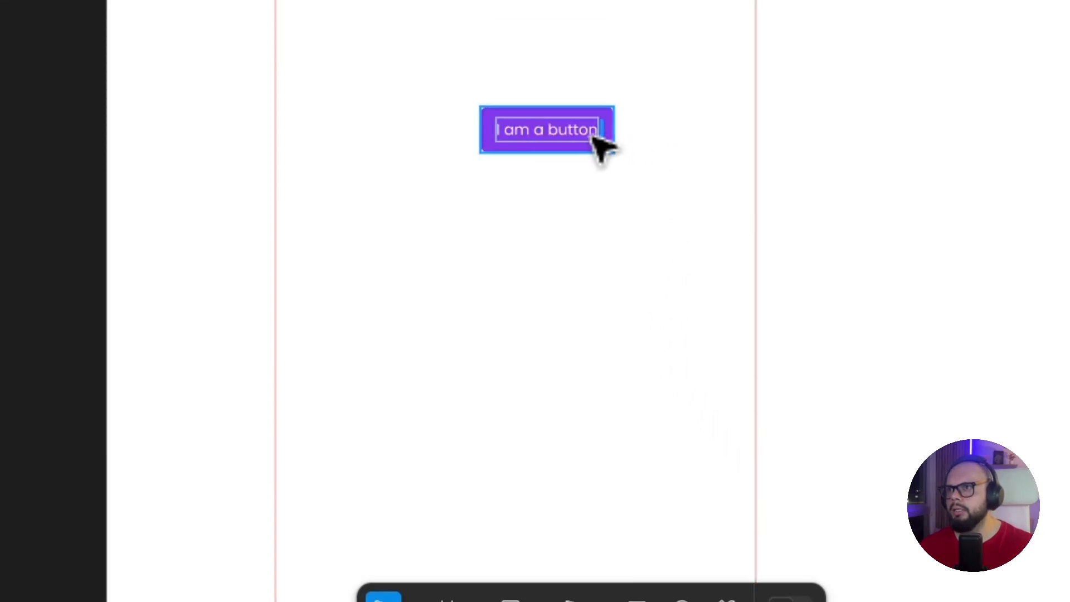
{"action": "scroll", "coordinate": [593, 137], "scroll_direction": "up", "scroll_amount": 3}
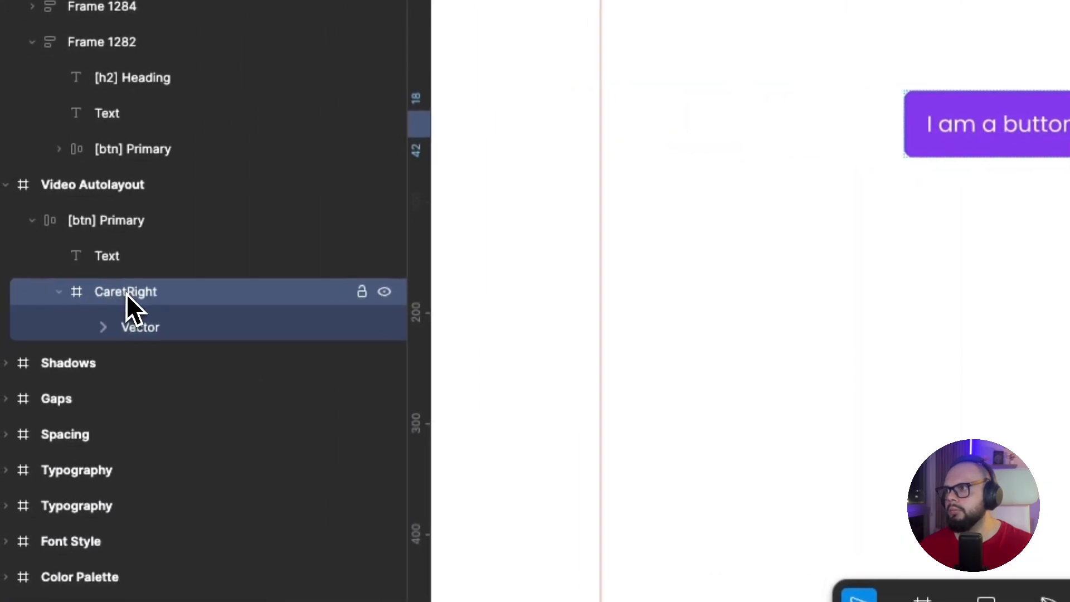
Rename the CaretRight layer inside the [btn] Primary frame to "Arrow right"
{"action": "double_click", "coordinate": [127, 293]}
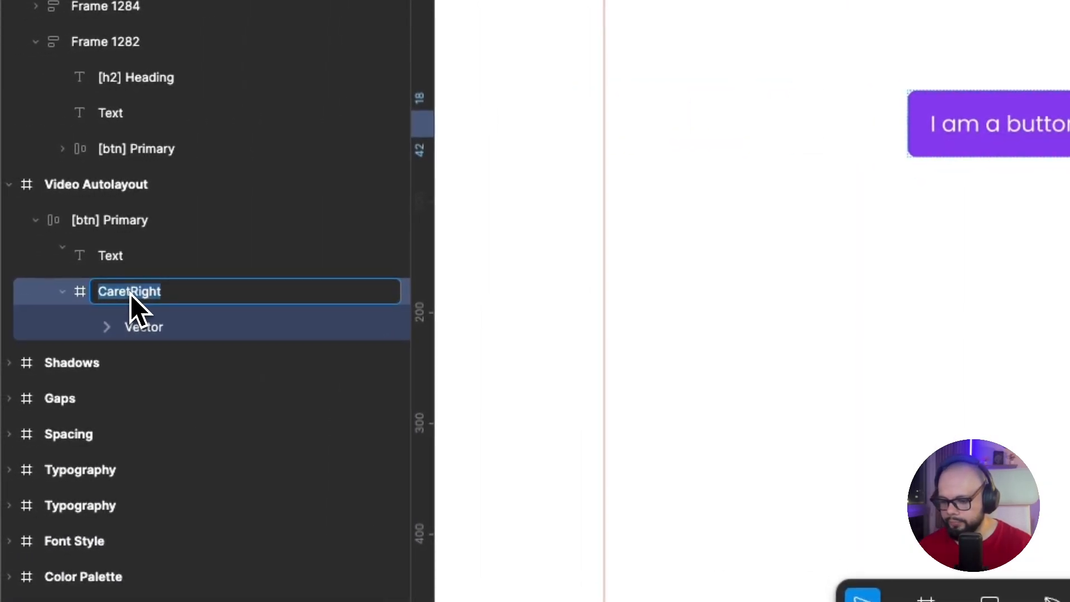
{"action": "type", "text": "Arroe"}
{"action": "key", "text": "BackSpace"}
{"action": "type", "text": "w"}
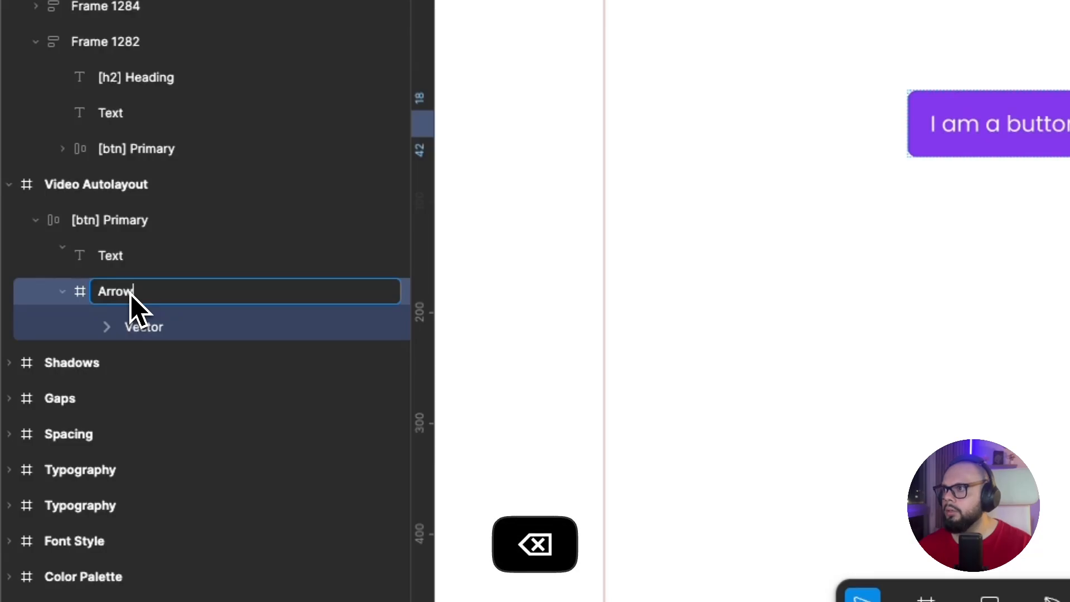
{"action": "type", "text": " r"}
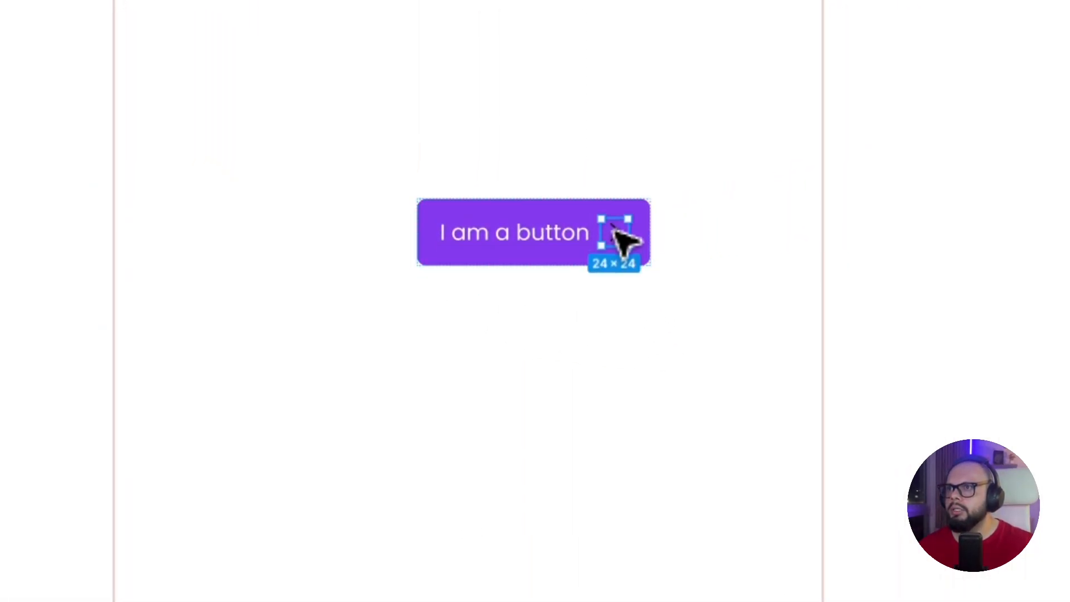
Change the arrow icon's black color to the Primary ultra light library color
{"action": "left_click", "coordinate": [778, 392]}
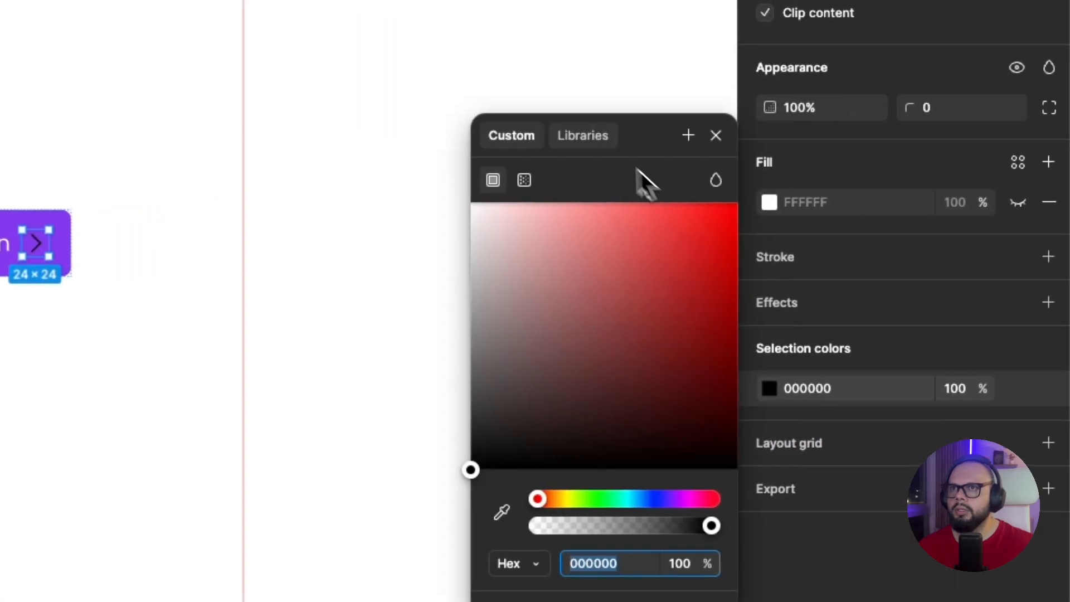
{"action": "left_click", "coordinate": [582, 136]}
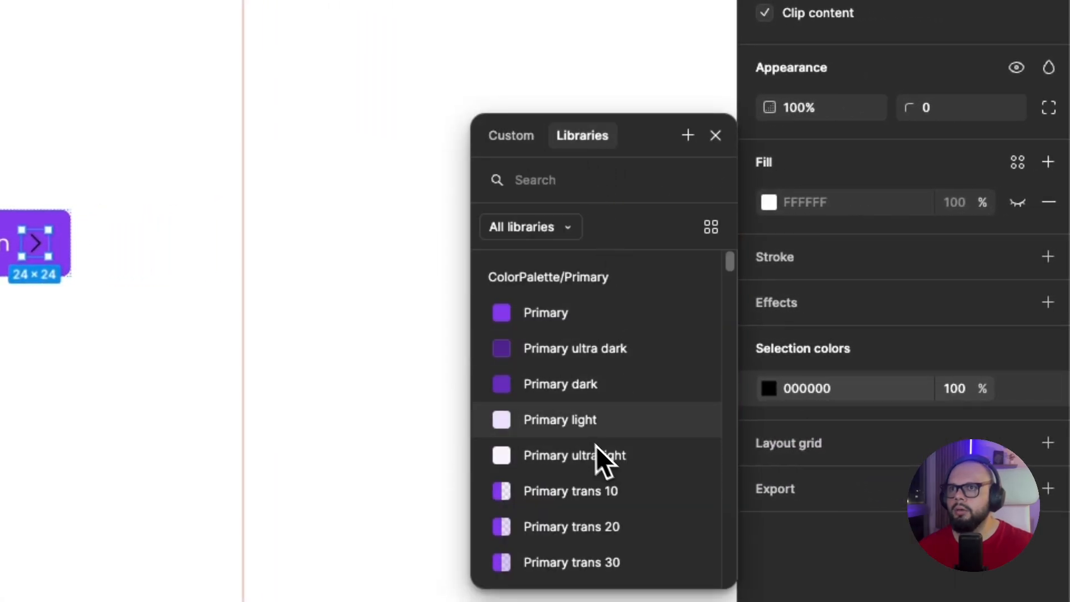
{"action": "left_click", "coordinate": [580, 426]}
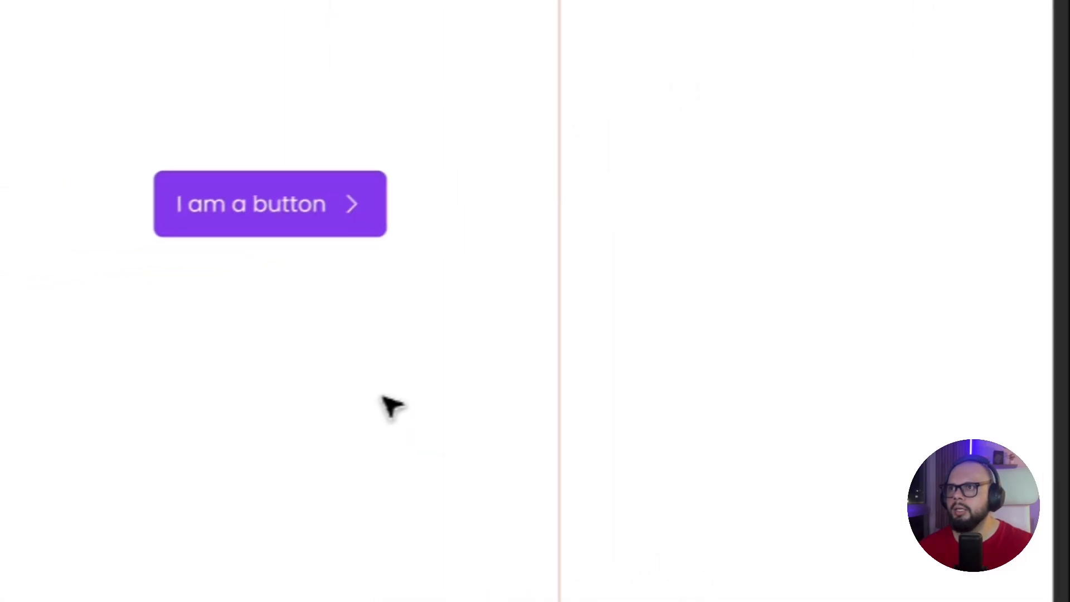
Try the vertical auto layout direction on the [btn] Primary frame, and switch it back to horizontal
{"action": "left_click", "coordinate": [329, 220]}
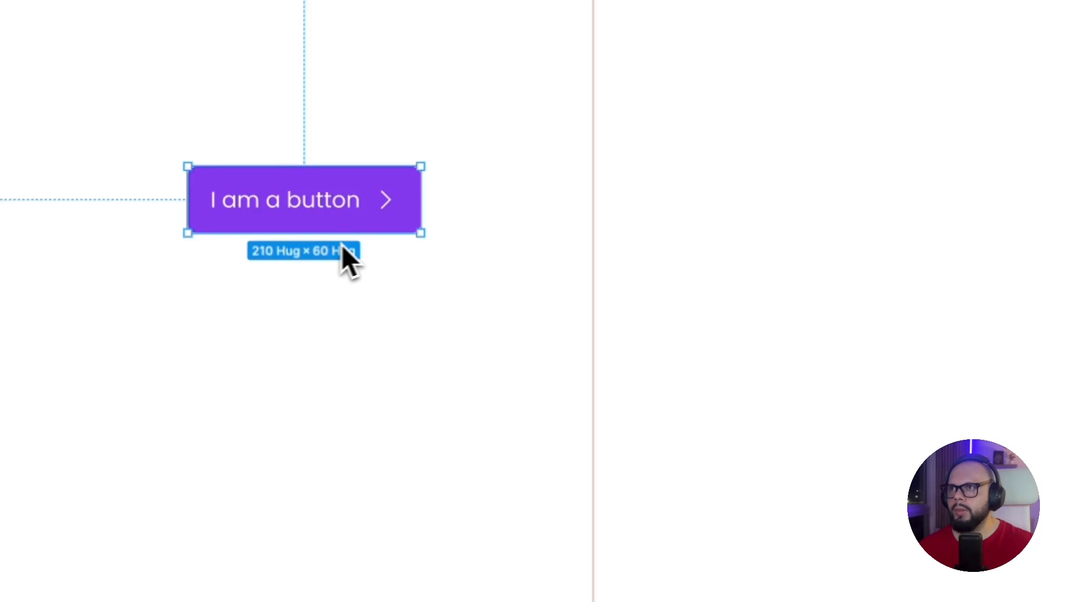
{"action": "mouse_move", "coordinate": [321, 235]}
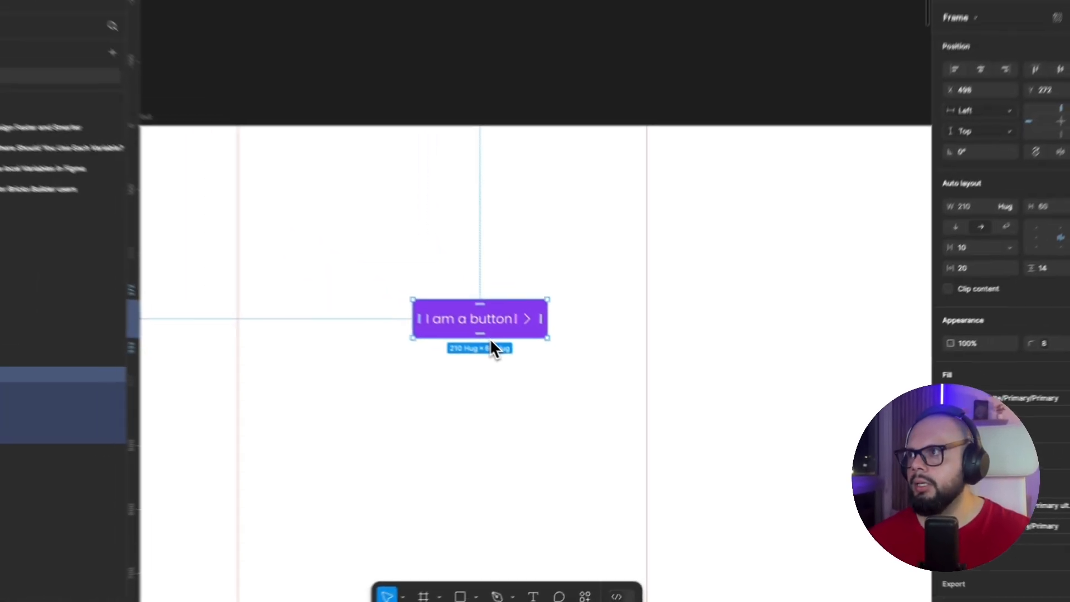
{"action": "mouse_move", "coordinate": [568, 345]}
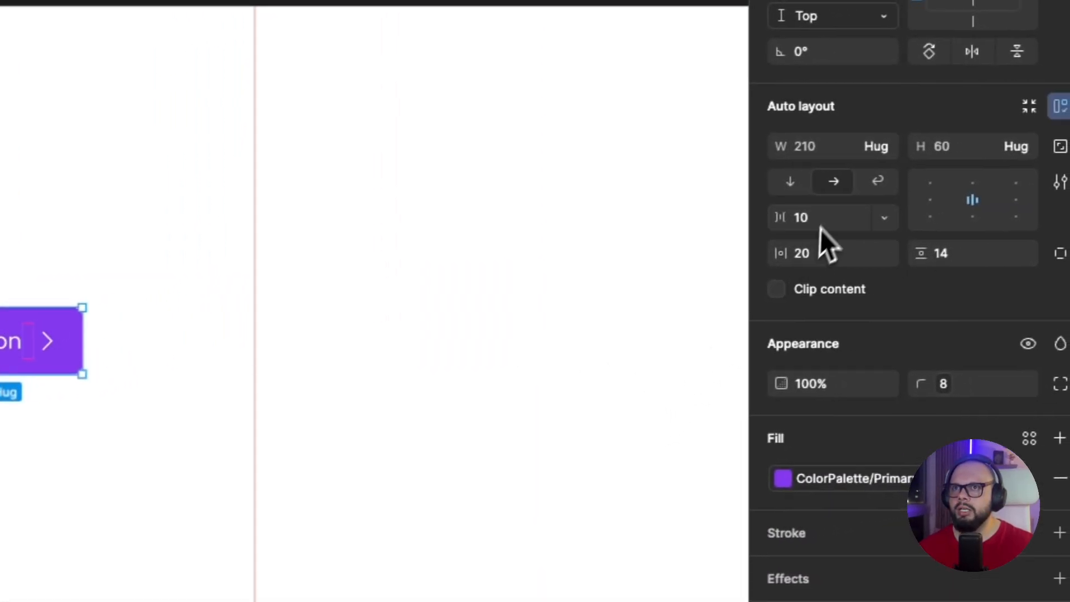
{"action": "left_click", "coordinate": [778, 189]}
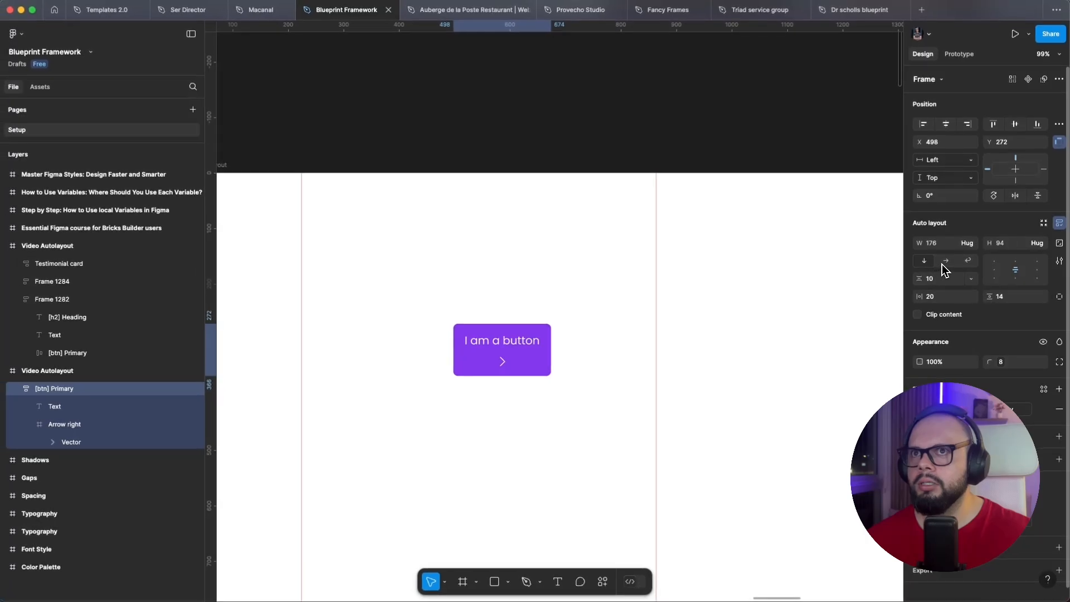
{"action": "left_click", "coordinate": [946, 261]}
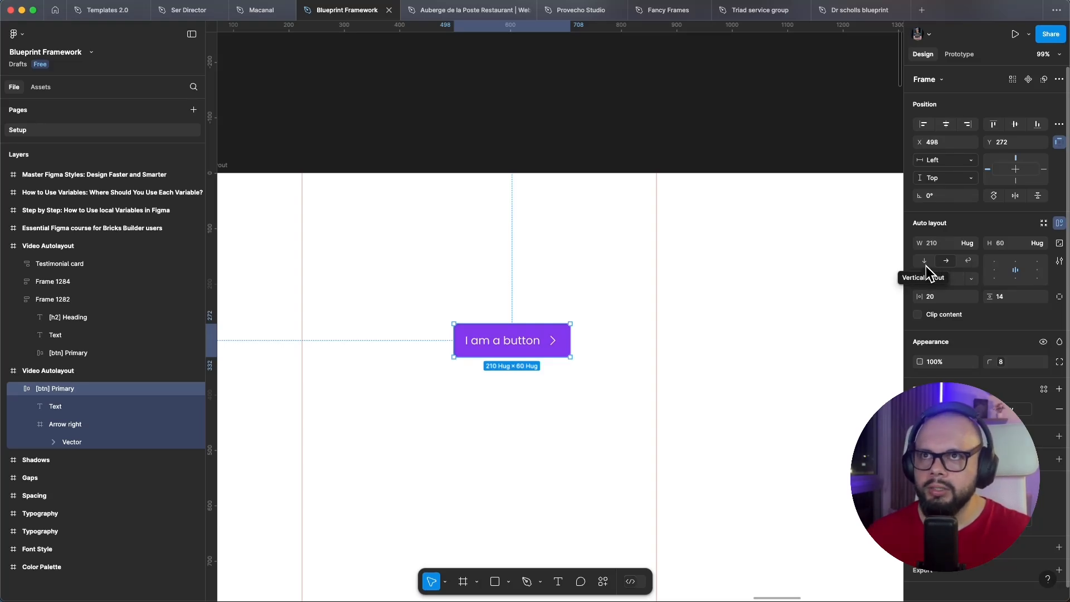
Enable content clipping on the [btn] Primary frame
{"action": "left_click", "coordinate": [943, 314]}
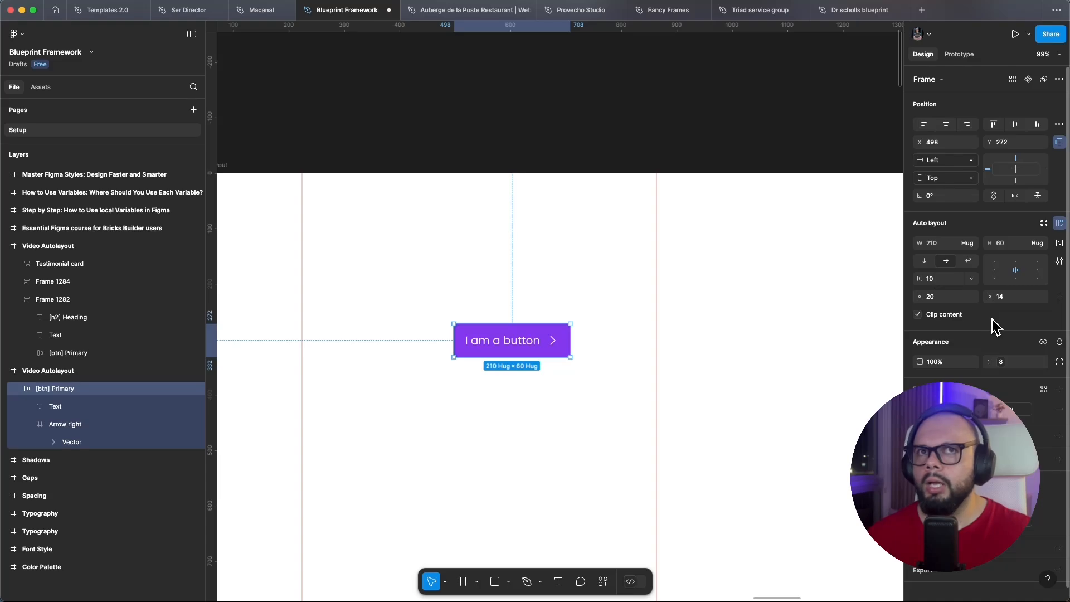